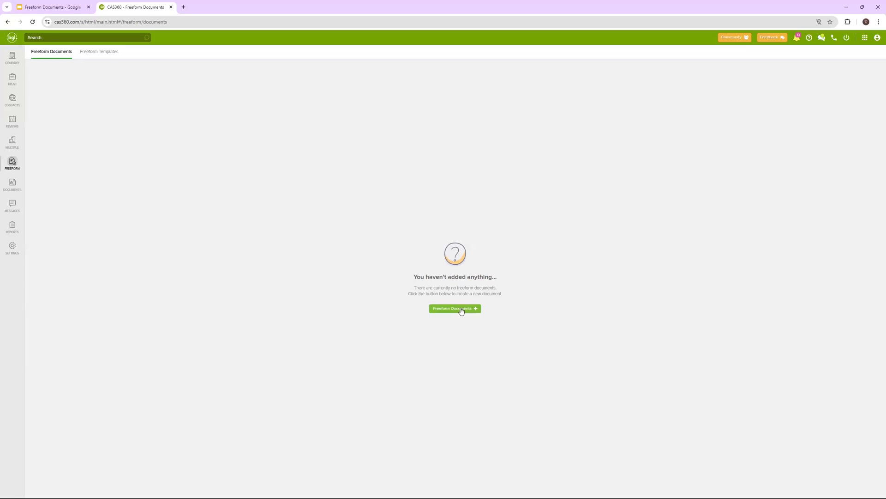
Start a new freeform template from the Freeform Documents + menu
click(457, 308)
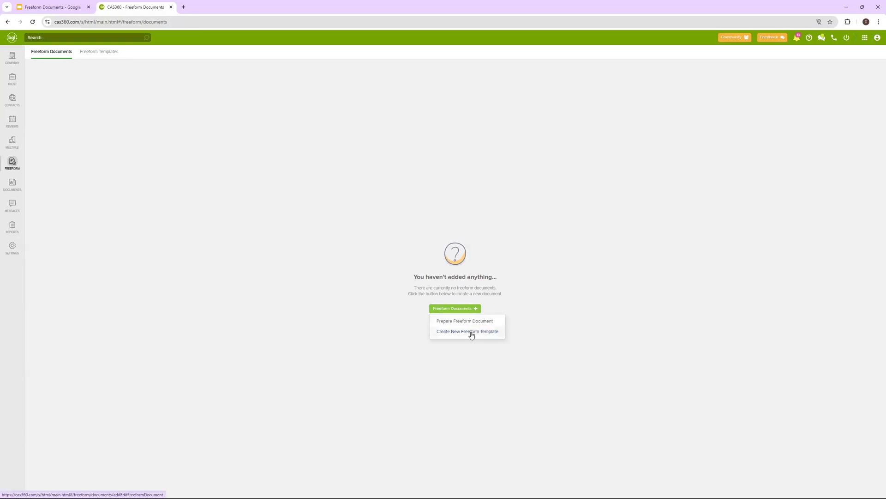
click(471, 332)
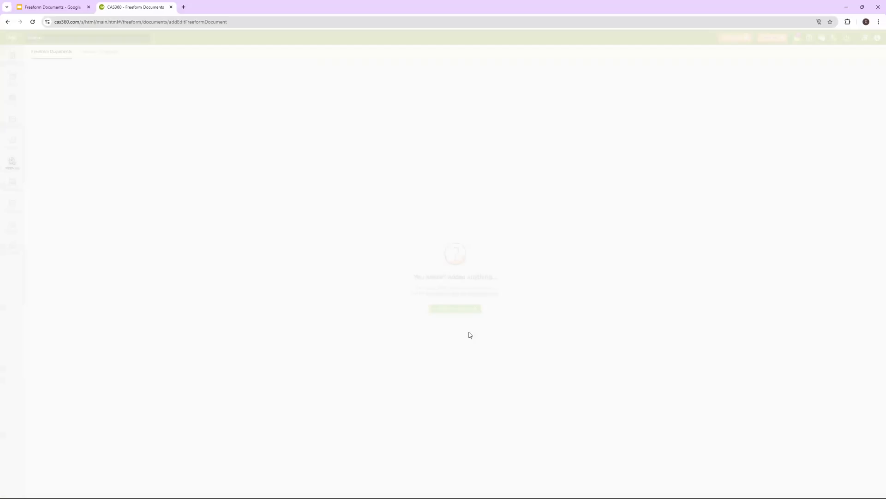
Title the document 'Appointment of New CEO', styled Minutes or Resolutions, type Directors
click(444, 81)
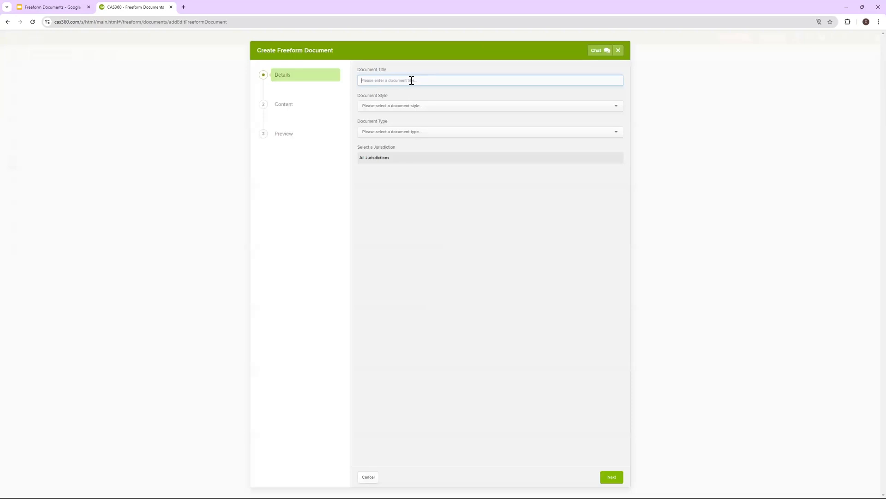
text(Appointment of Ne)
text(w CEO)
click(412, 105)
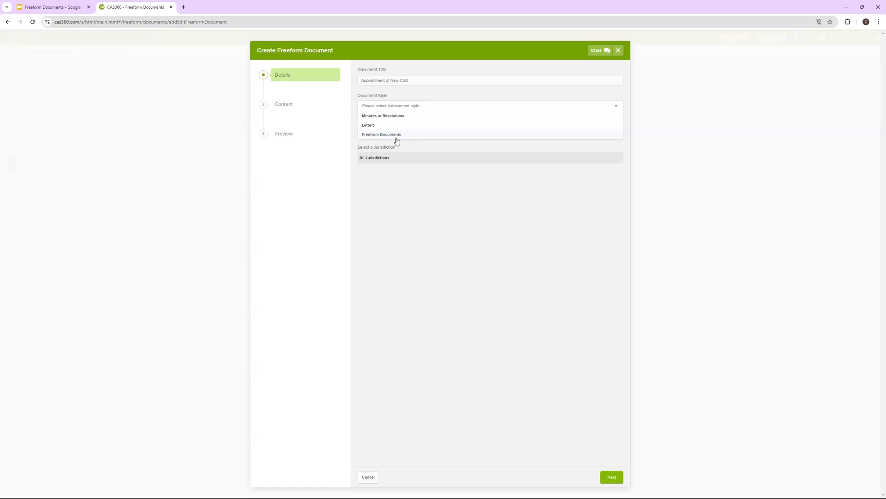
click(397, 119)
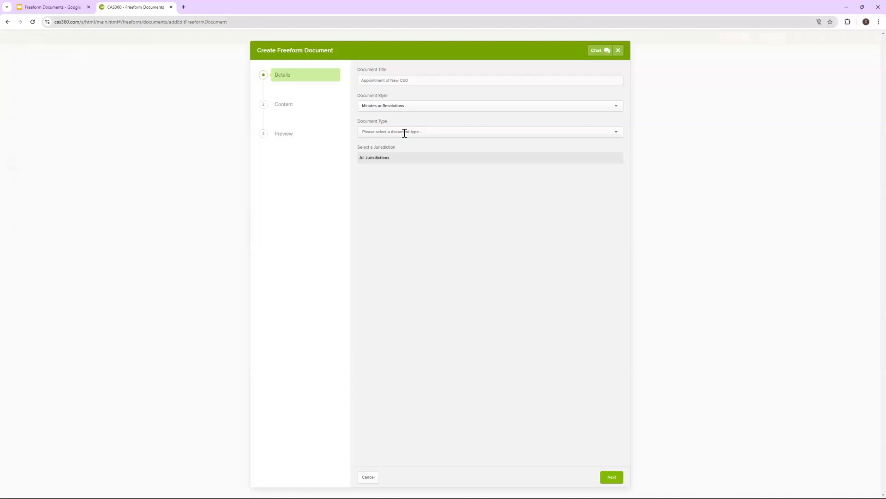
click(405, 133)
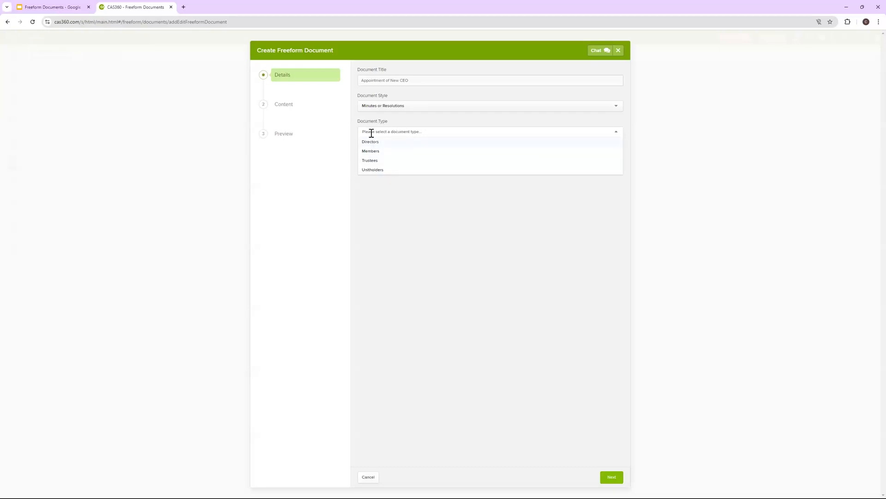
click(413, 143)
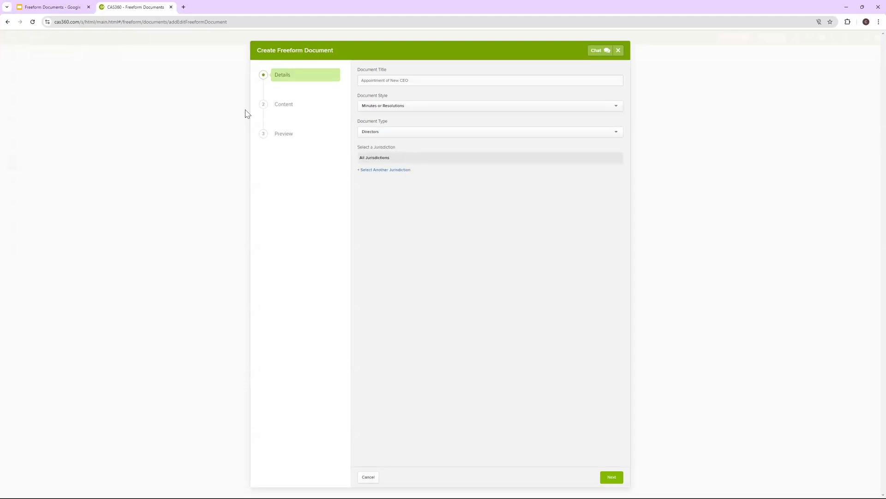
On the Content step, enter the content title 'Appointment of new CEO'
click(612, 478)
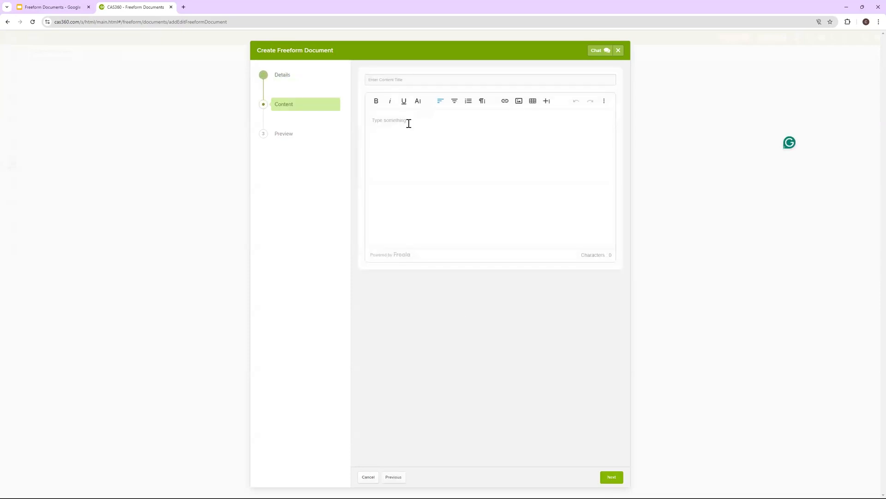
click(408, 80)
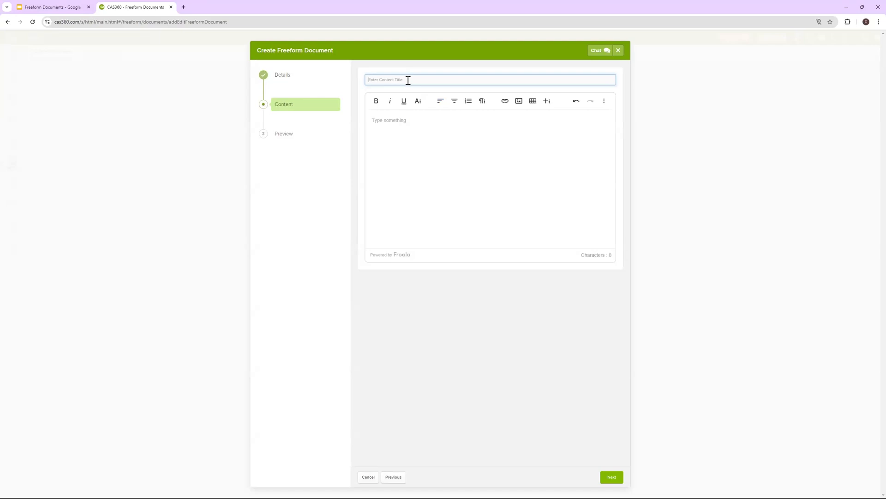
text(A)
text(ppo)
text(intment of)
text(new)
text( EPO)
Write the body 'It was resolved by the directors to appoint a new CEO' plus the appointee's name
click(400, 116)
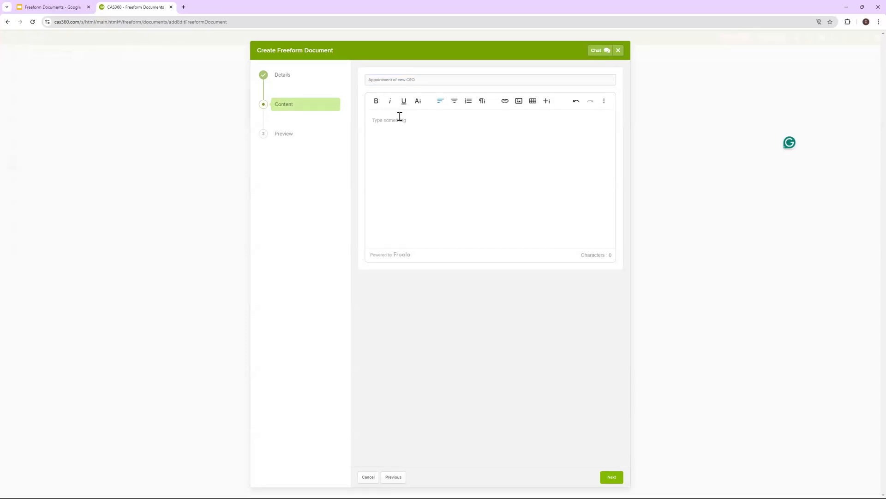
text(It was re)
text(s)
text(olved )
text(by the dir)
text(ectors to ap)
text(point a new )
text(CEO  )
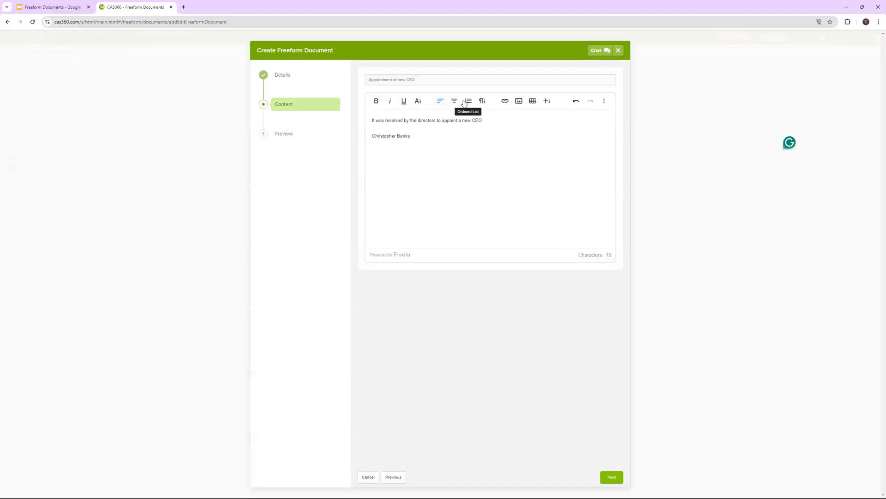
drag(410, 136, 372, 114)
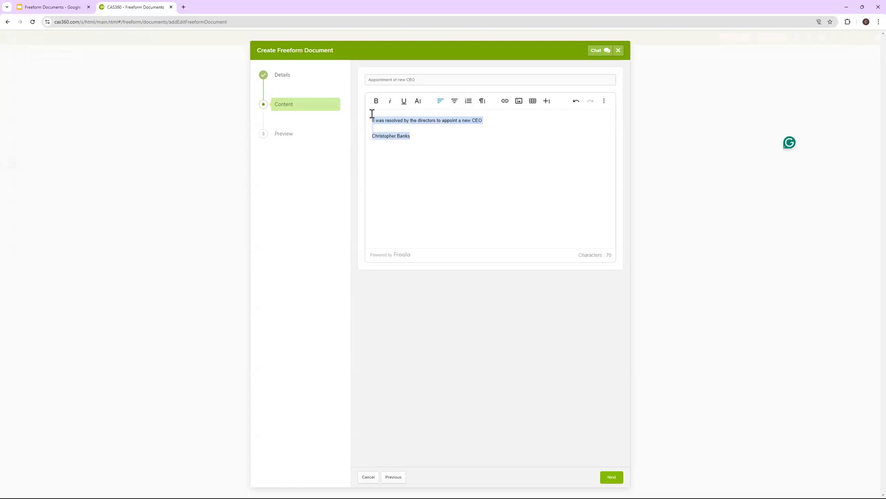
click(455, 100)
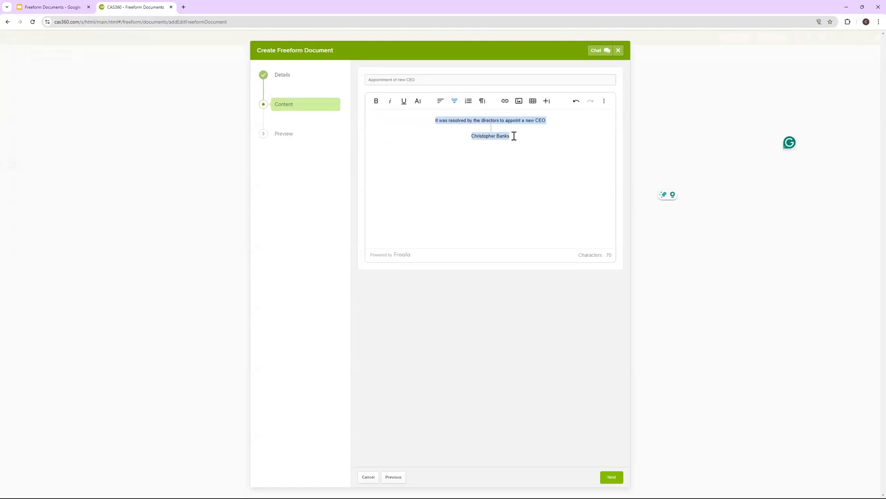
click(482, 102)
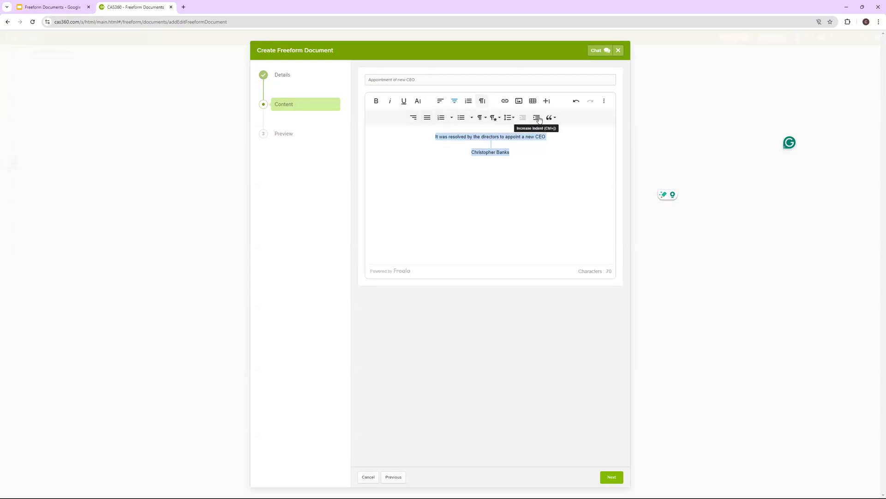
click(440, 101)
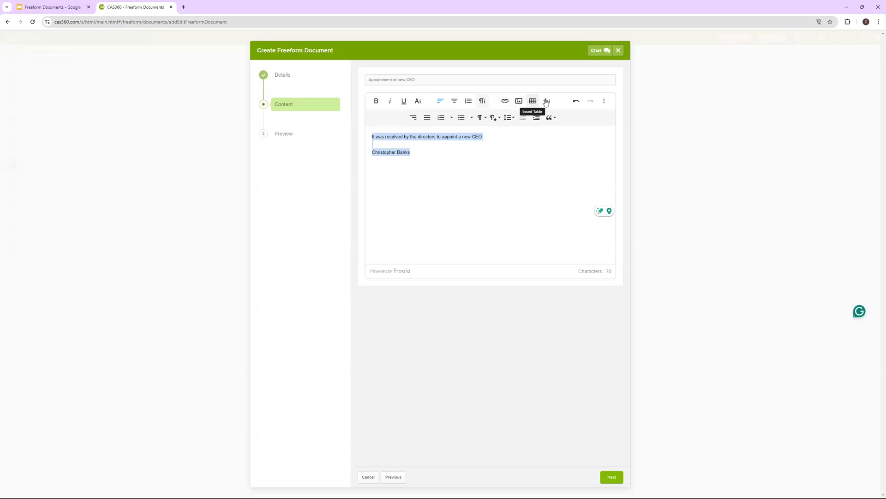
click(547, 101)
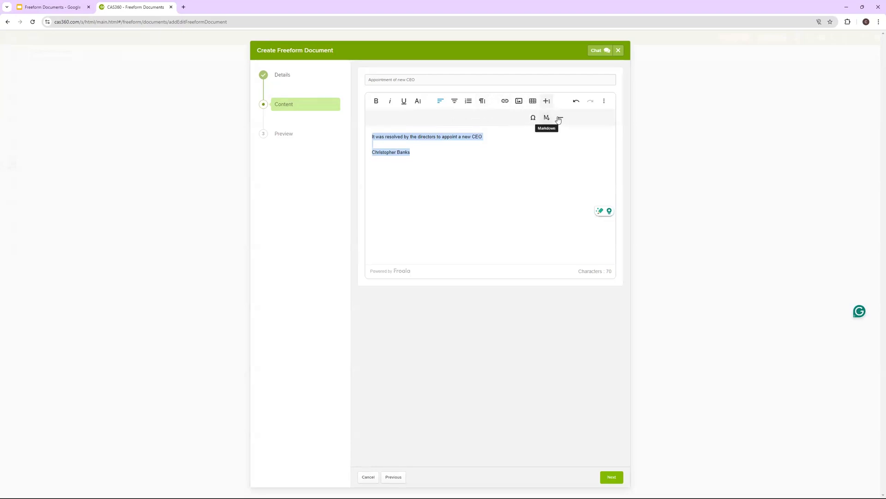
click(545, 104)
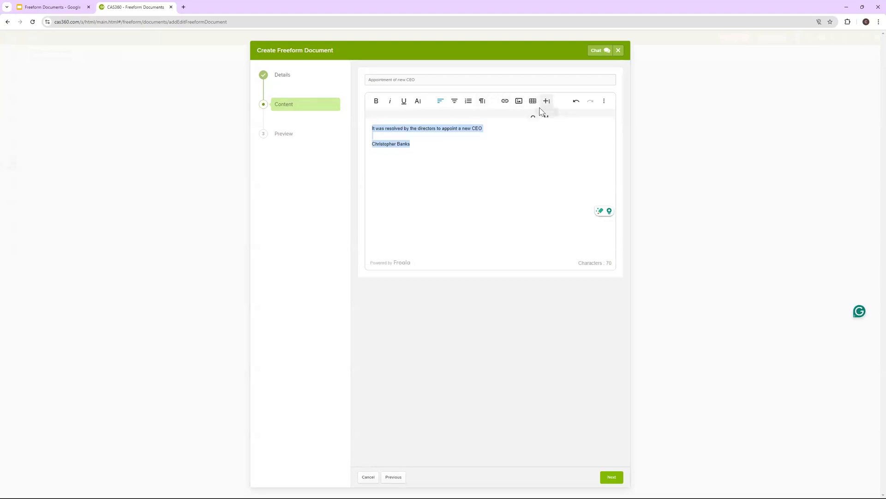
click(605, 102)
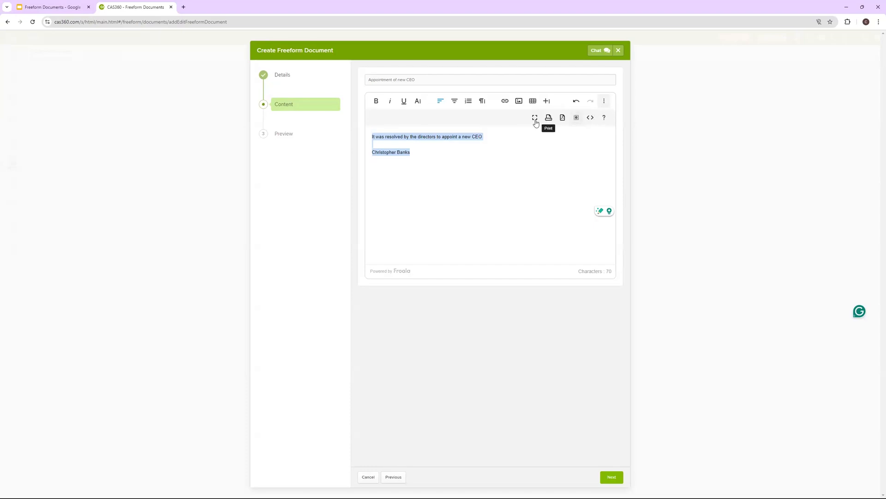
click(604, 100)
click(460, 151)
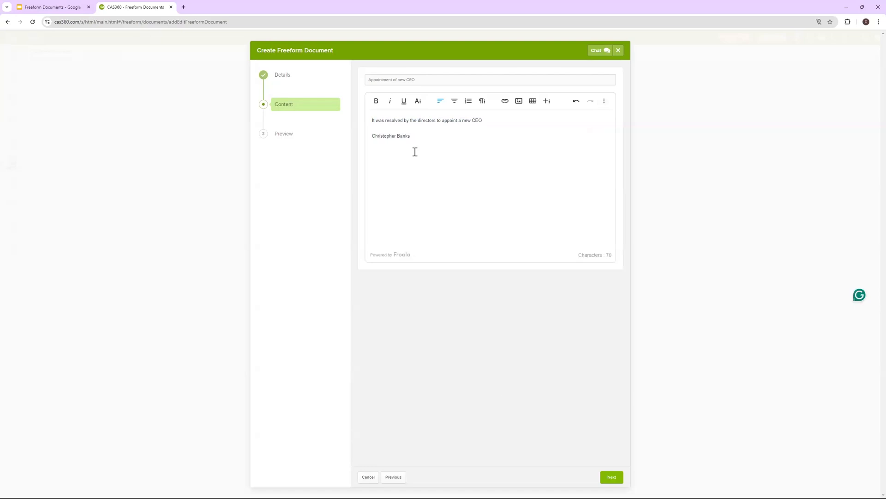
click(612, 477)
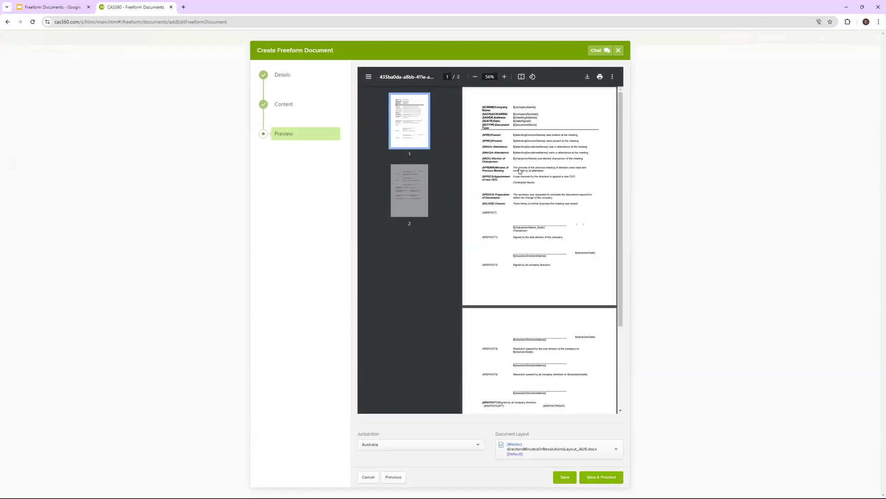
Review the company details, resolution and secretary paragraph in the PDF preview
drag(482, 107, 548, 164)
drag(482, 176, 579, 175)
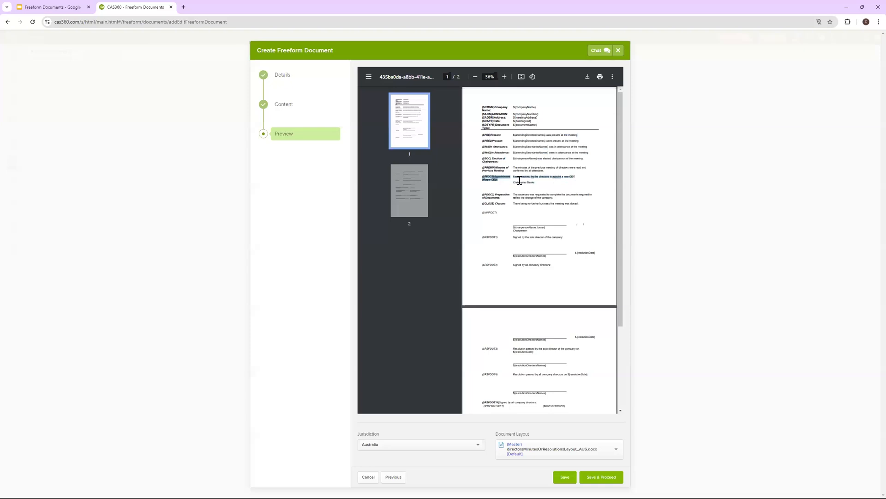
drag(517, 177, 577, 177)
drag(514, 196, 589, 208)
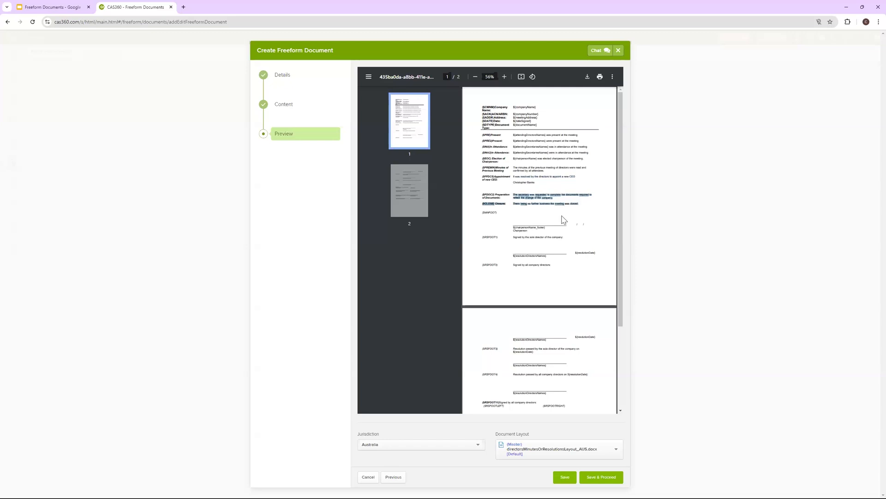
drag(538, 239, 530, 264)
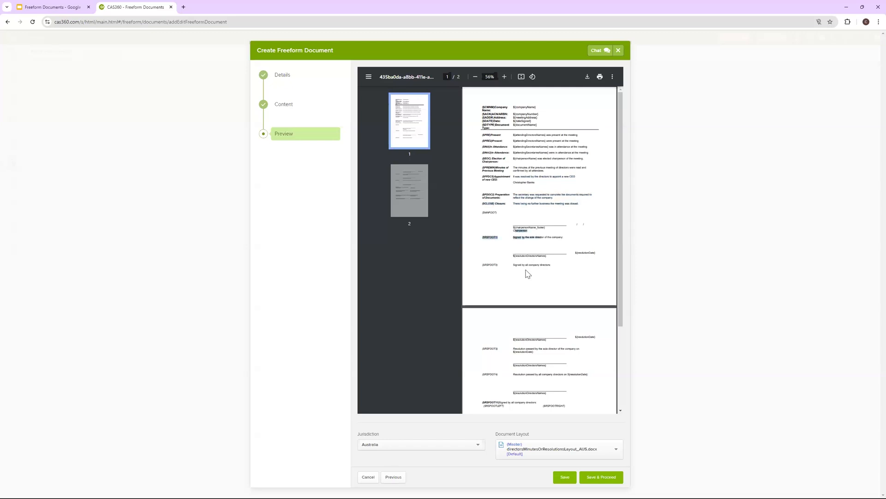
scroll(527, 273, down, 3)
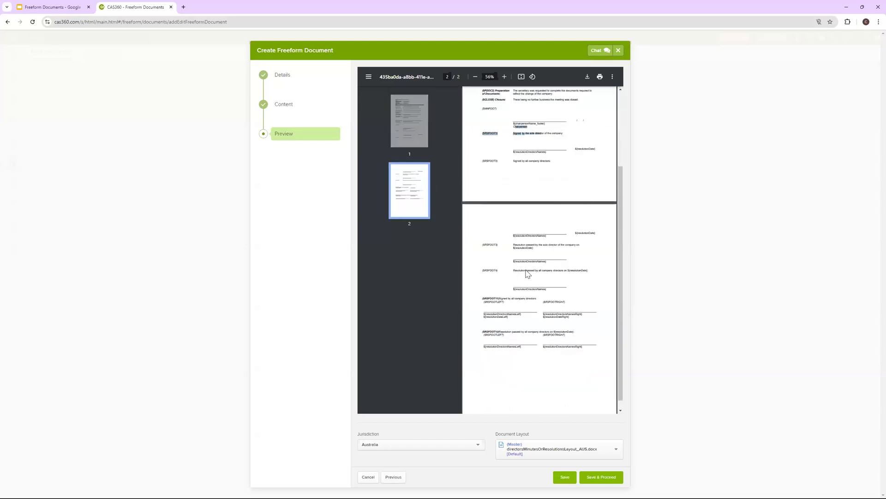
Keep the default Document Layout and save the document
click(551, 450)
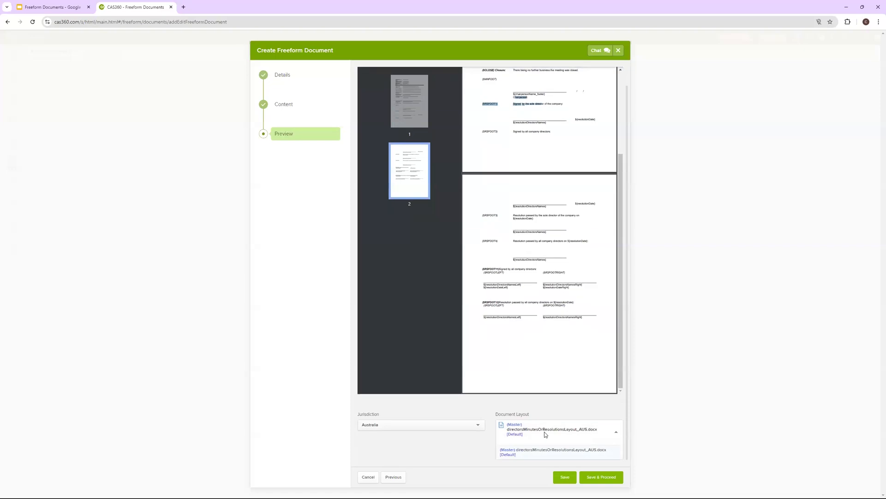
click(535, 451)
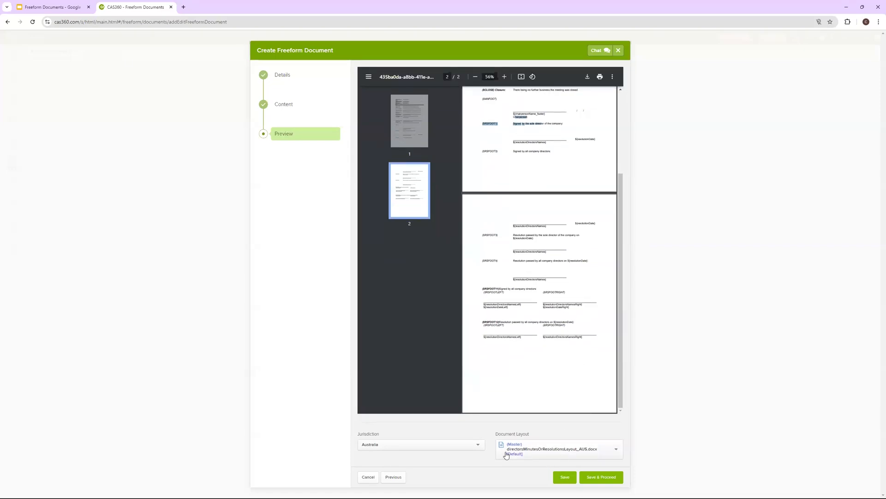
click(598, 473)
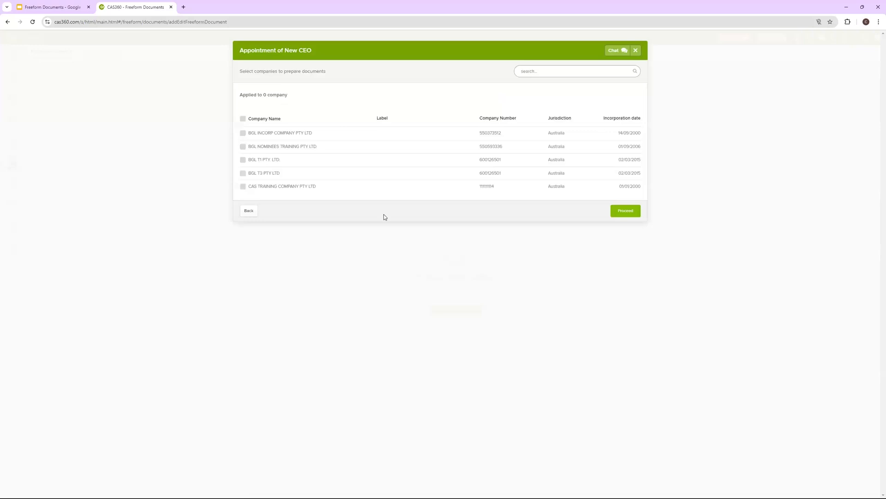
Apply the document to BGL INCORP COMPANY PTY LTD only and proceed
click(242, 134)
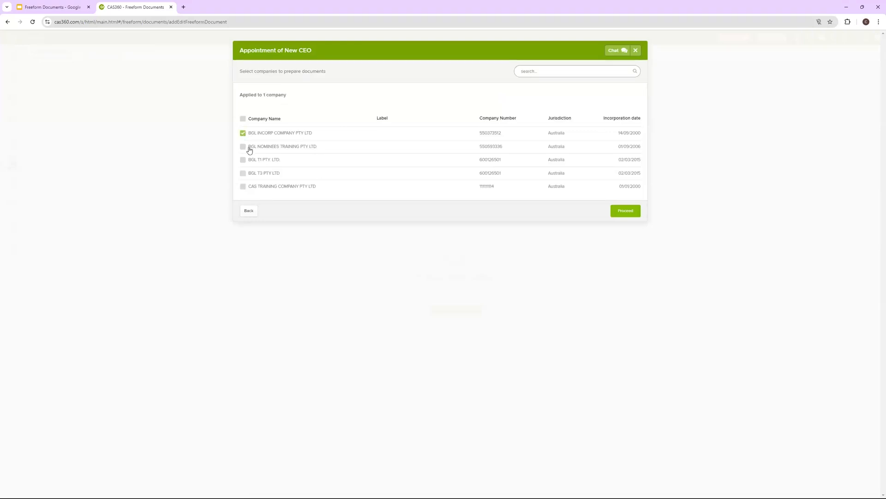
click(614, 215)
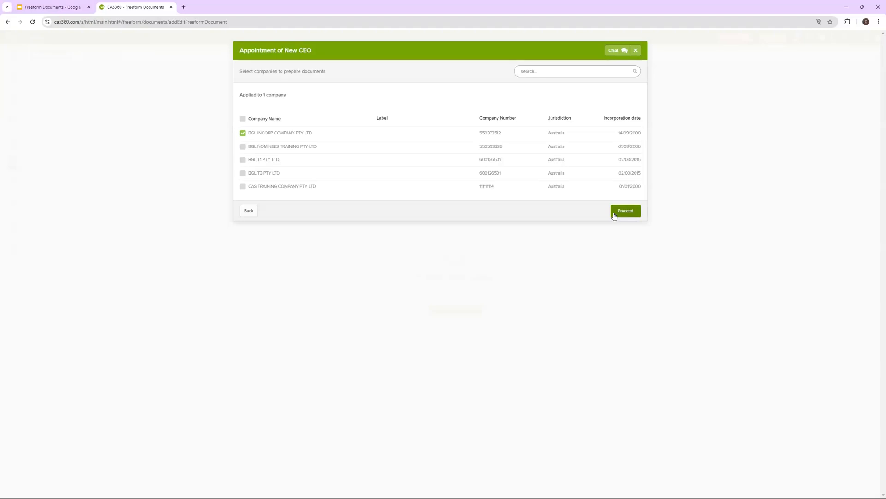
click(243, 147)
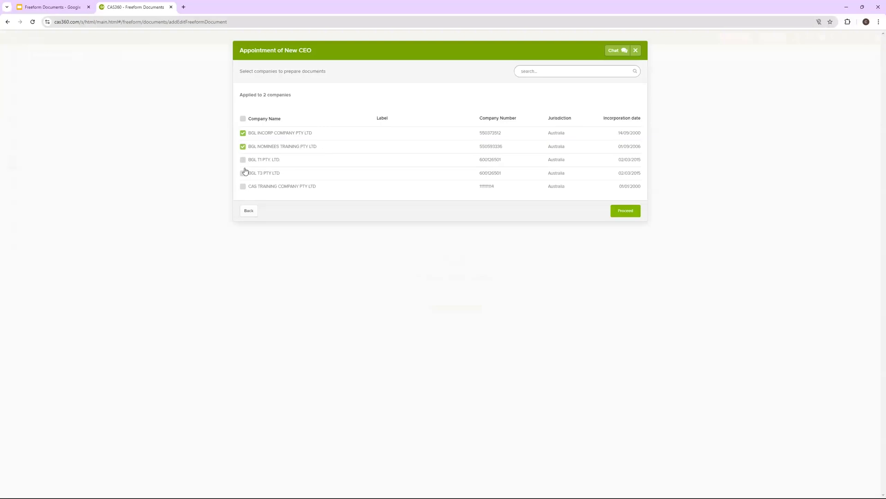
click(243, 119)
click(243, 118)
click(243, 133)
click(626, 211)
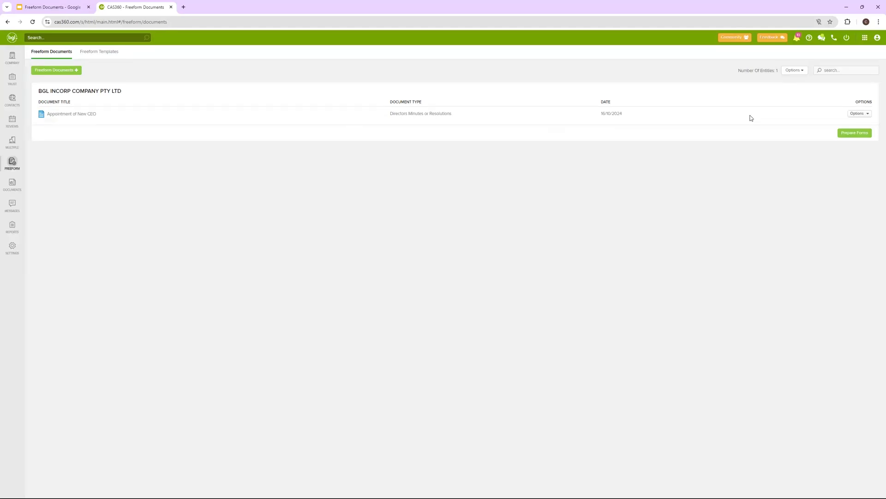
Check the list and row Options menus, then prepare forms for Appointment of New CEO
click(801, 73)
click(800, 73)
click(791, 70)
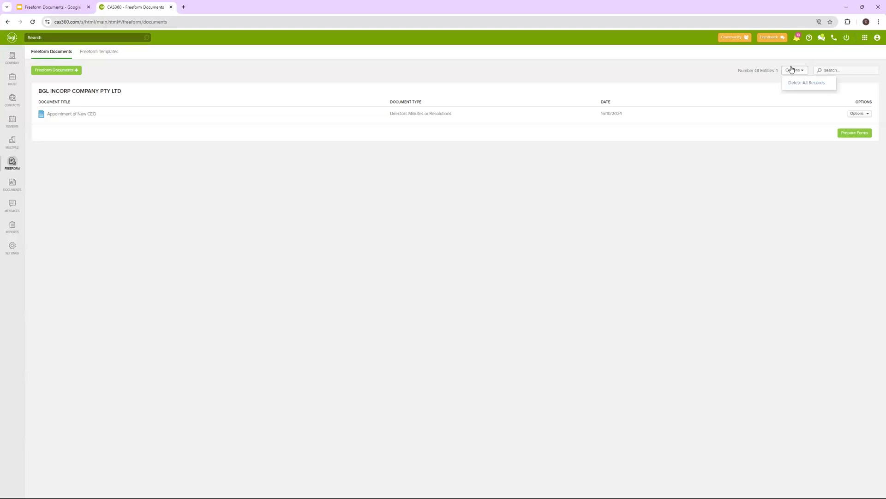
click(860, 113)
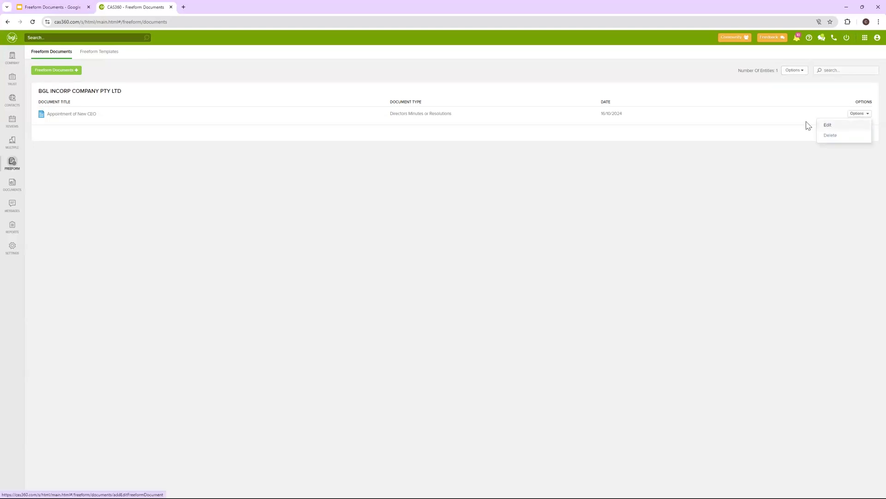
click(725, 123)
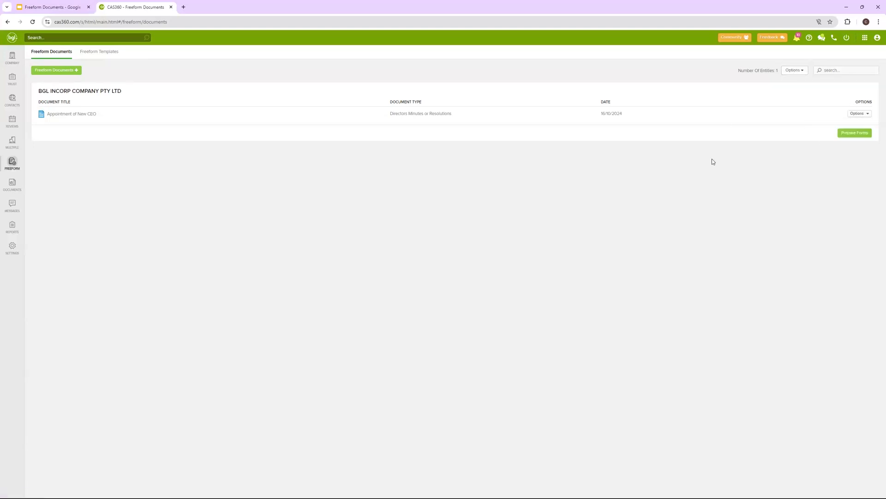
click(848, 134)
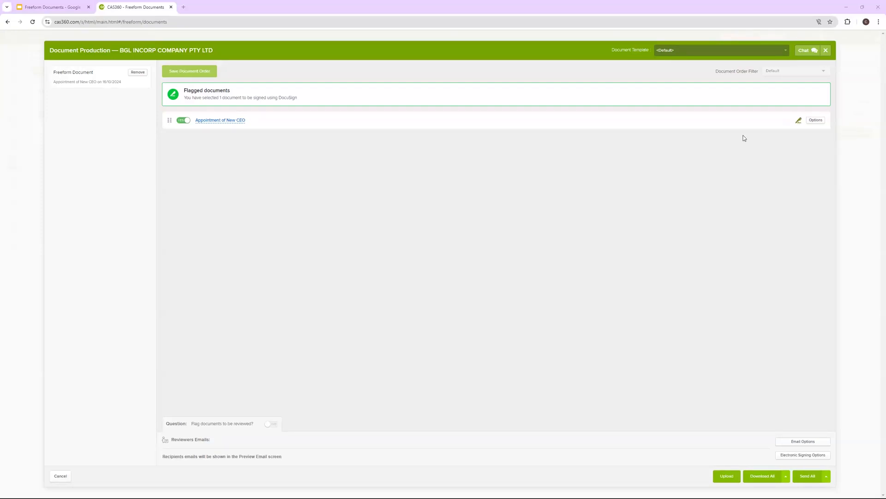
click(224, 122)
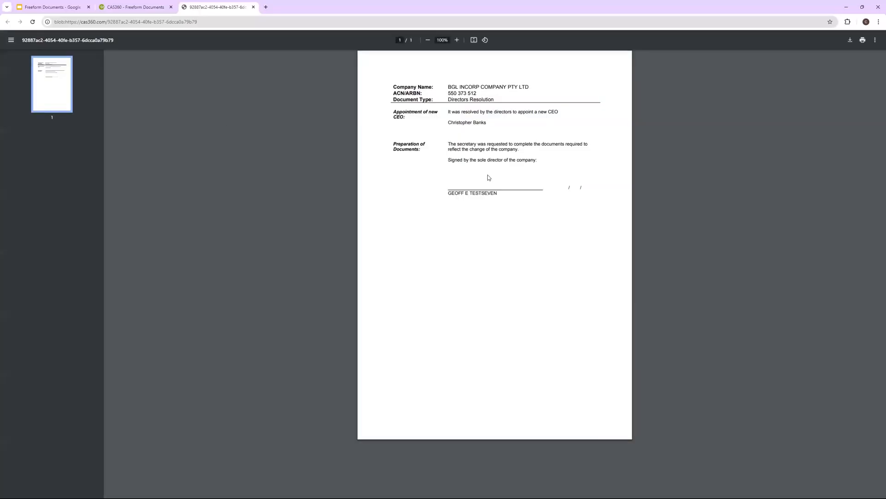
double_click(484, 193)
drag(448, 87, 454, 102)
click(455, 102)
drag(447, 87, 496, 89)
key(ctrl+w)
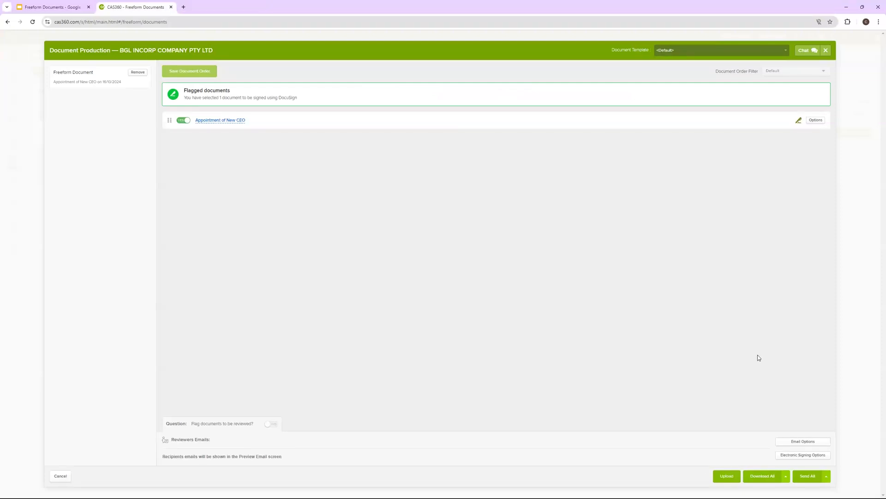
click(814, 121)
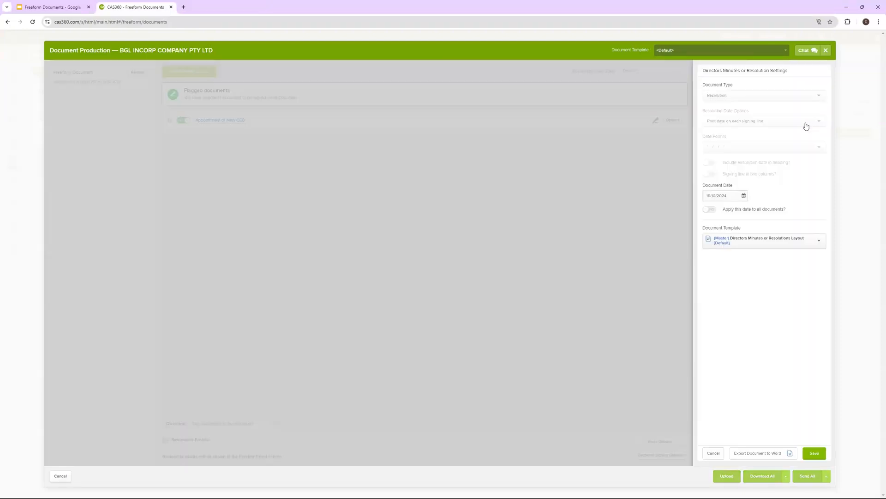
click(744, 146)
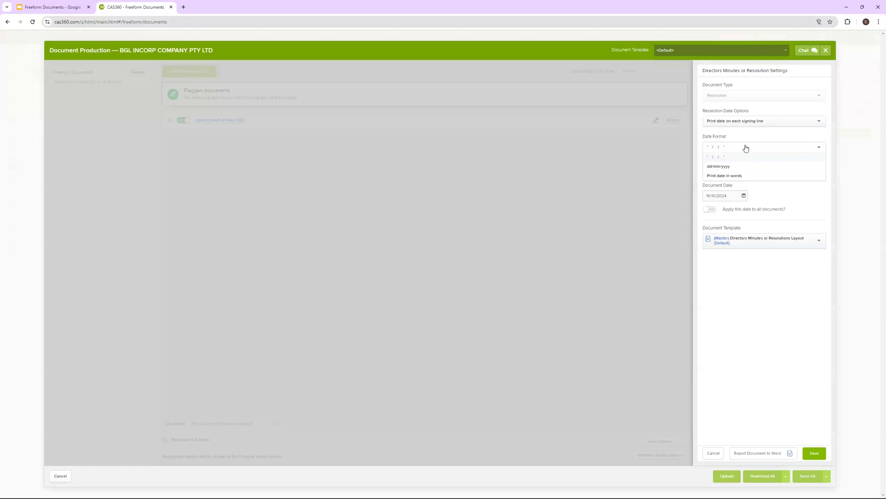
click(730, 158)
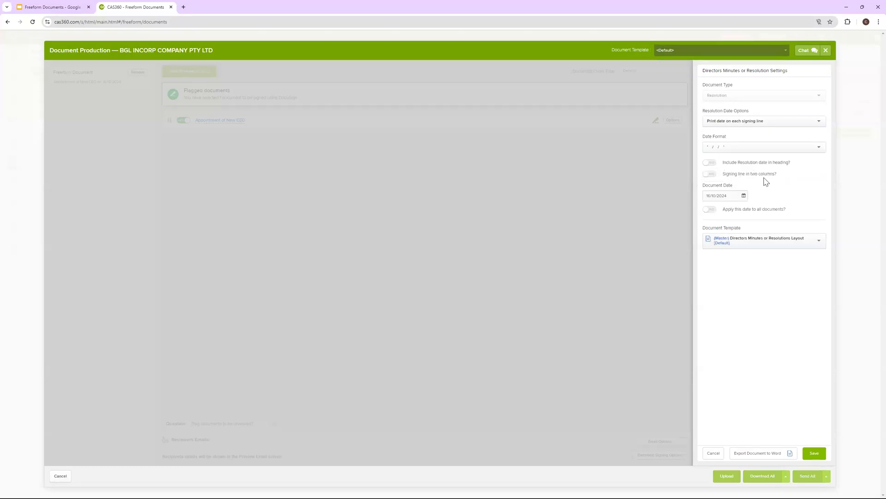
drag(760, 182, 711, 177)
click(714, 453)
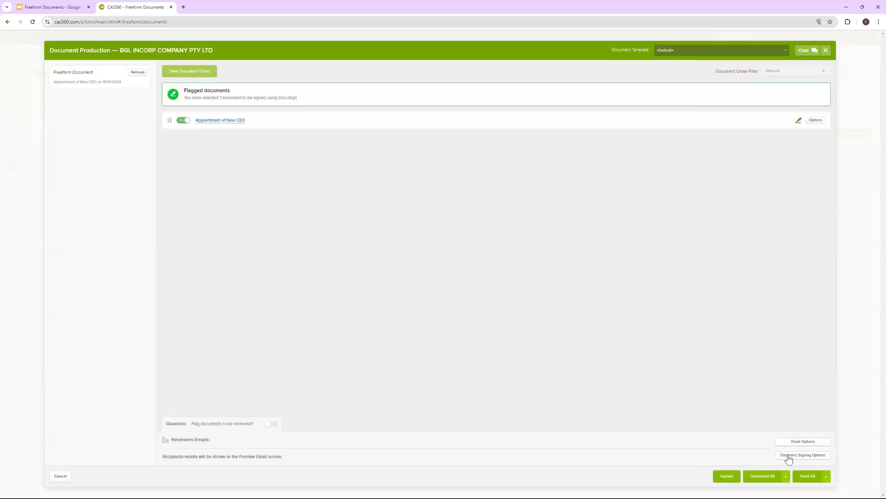
click(789, 455)
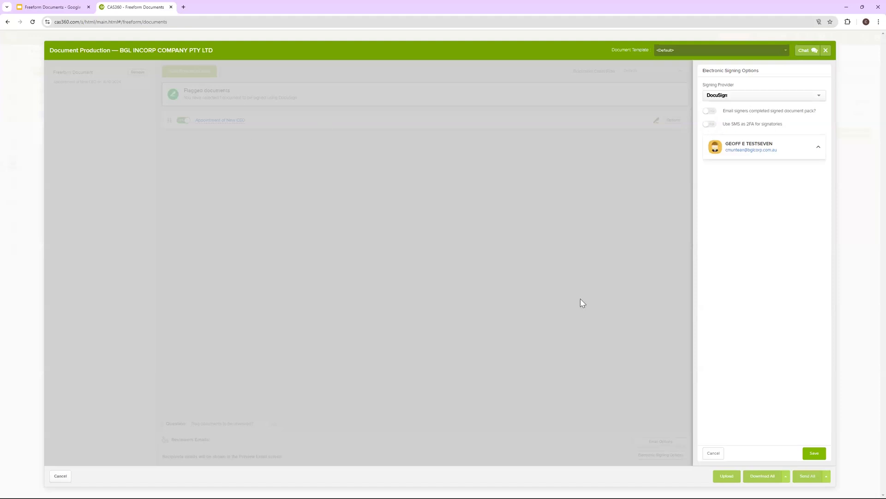
click(713, 452)
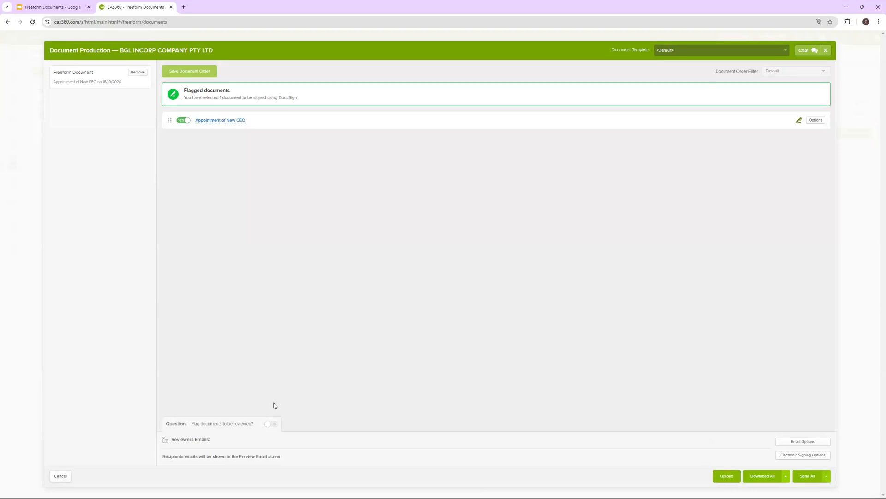
Cancel Document Production and edit Appointment of New CEO from its row Options
click(62, 476)
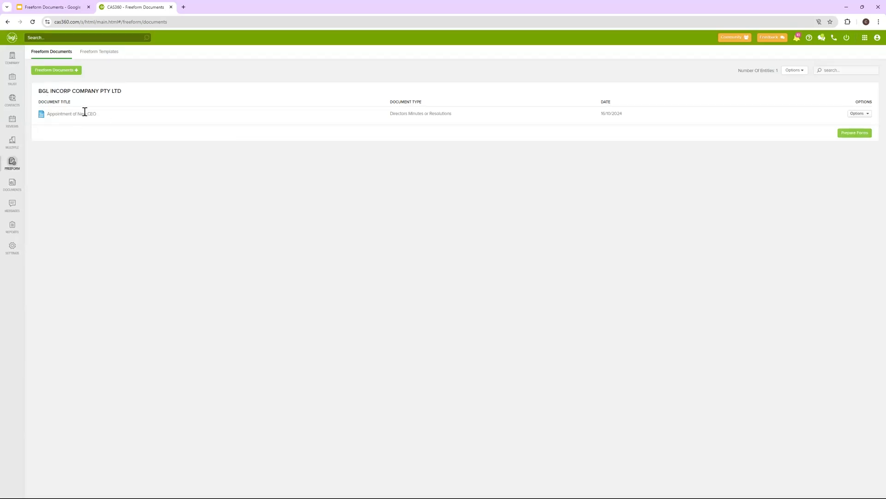
drag(42, 91, 104, 94)
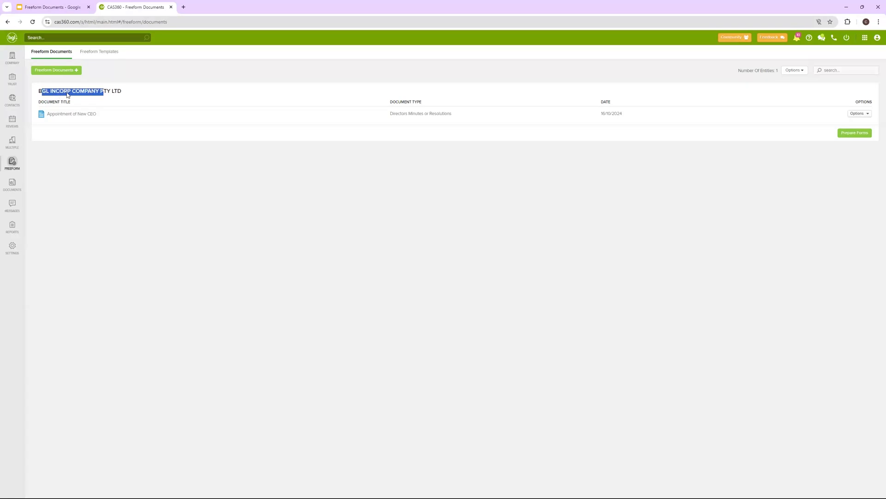
click(859, 114)
click(829, 126)
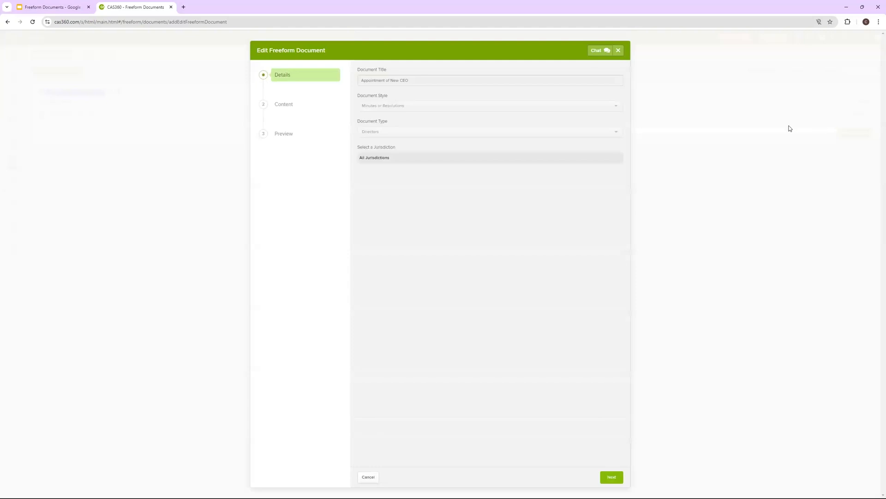
On the Content step, replace the appointee's name line with the new CEO's name
click(289, 110)
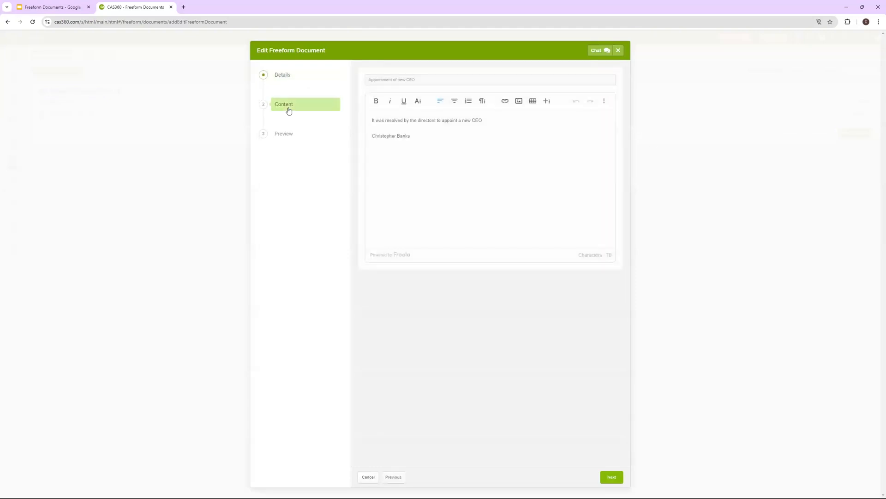
click(413, 136)
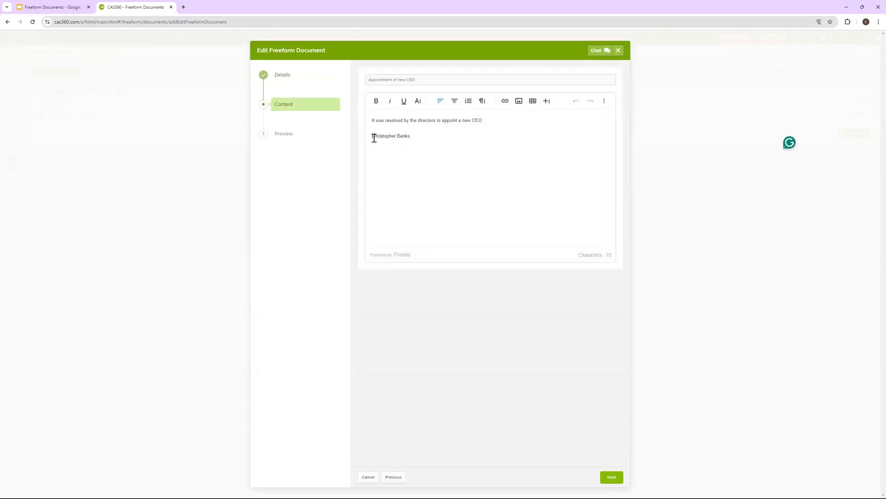
shift+click(373, 137)
key(BackSpace)
Review the edited document's preview and set the template-saving option
click(612, 477)
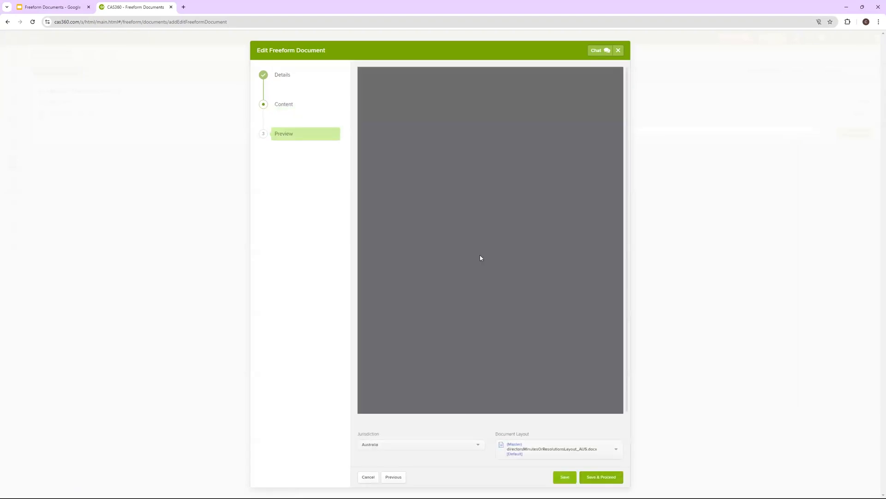
scroll(478, 238, down, 3)
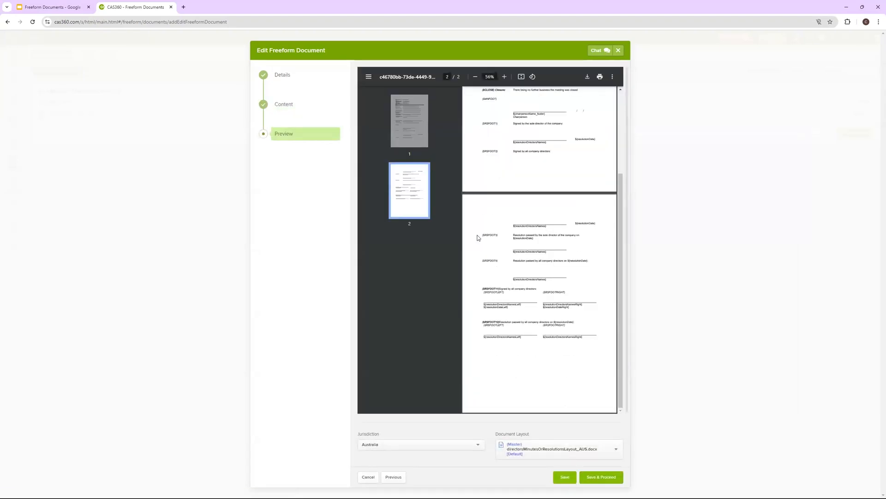
scroll(478, 238, up, 3)
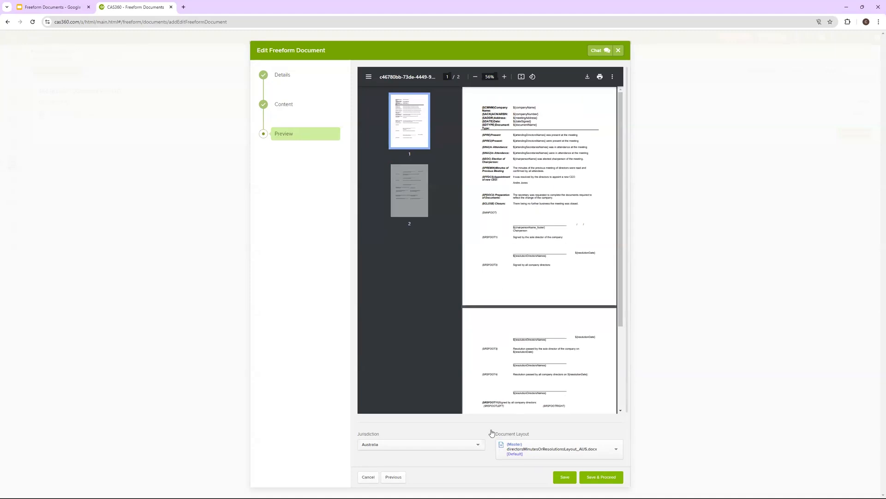
scroll(492, 432, down, 2)
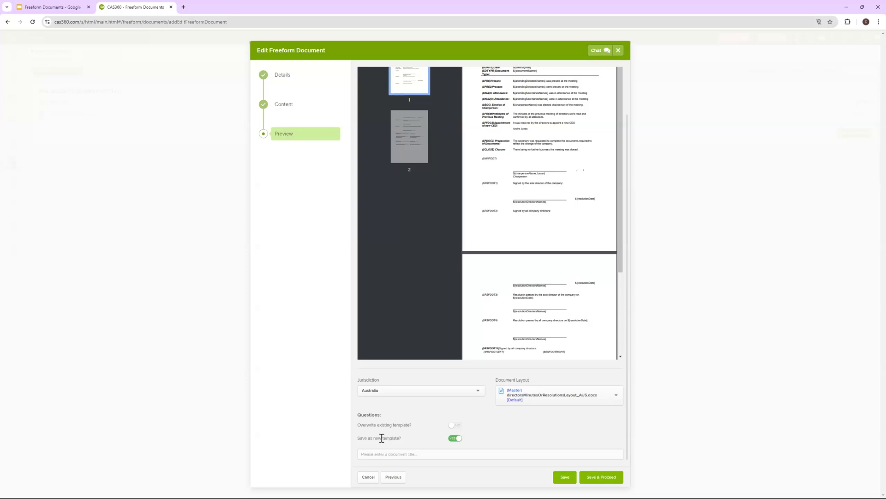
click(454, 425)
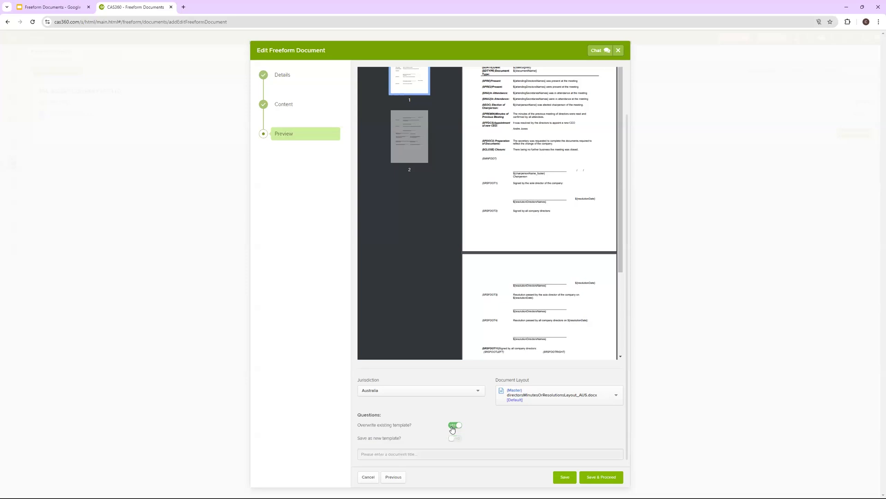
click(283, 107)
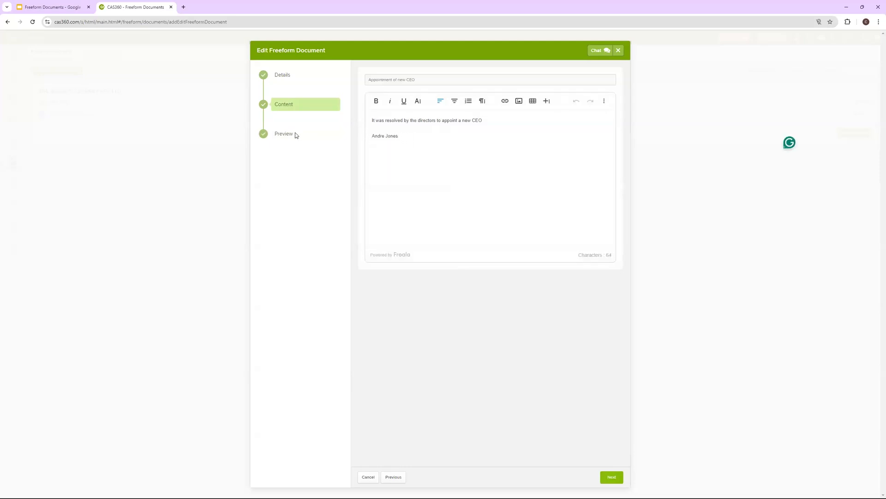
click(282, 134)
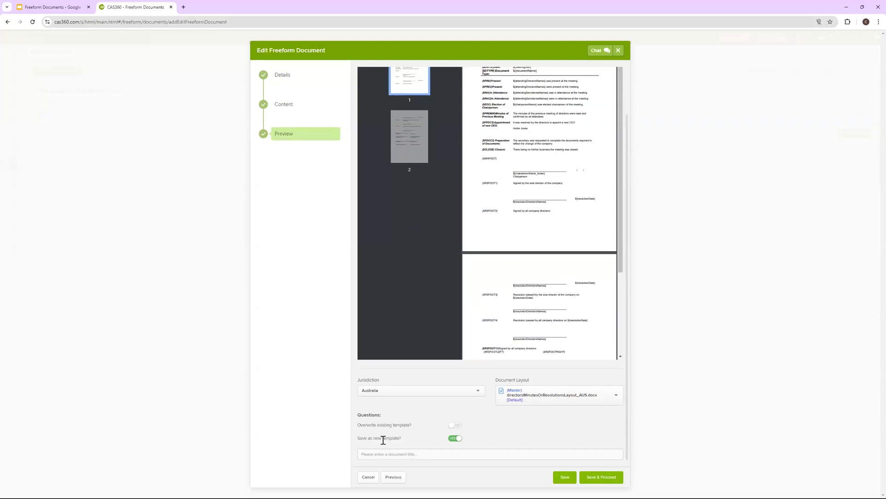
Enter a new document title for the CEO appointment and save and proceed
click(426, 457)
text(Ac)
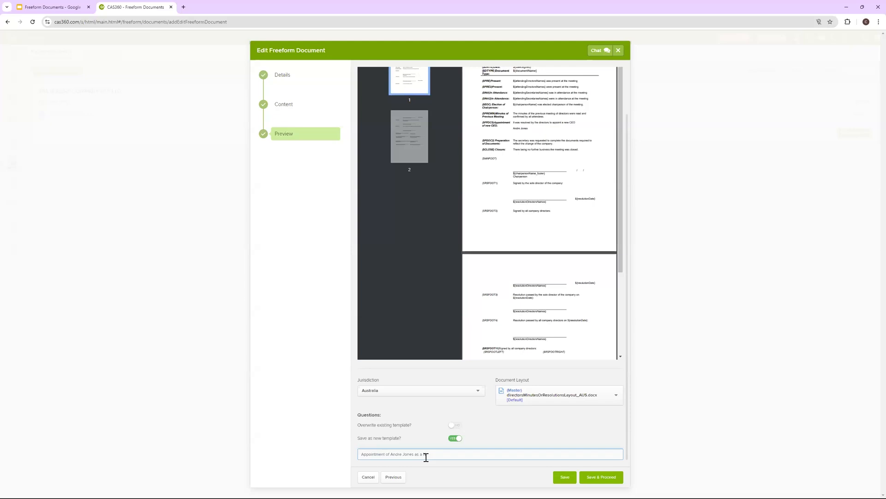
text(O)
click(590, 475)
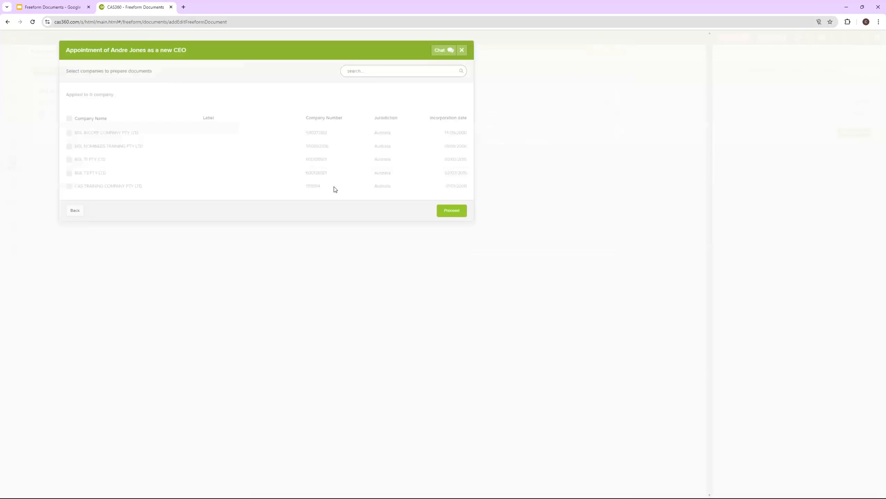
Finish adding the new document and inspect the document titles in the list
click(626, 211)
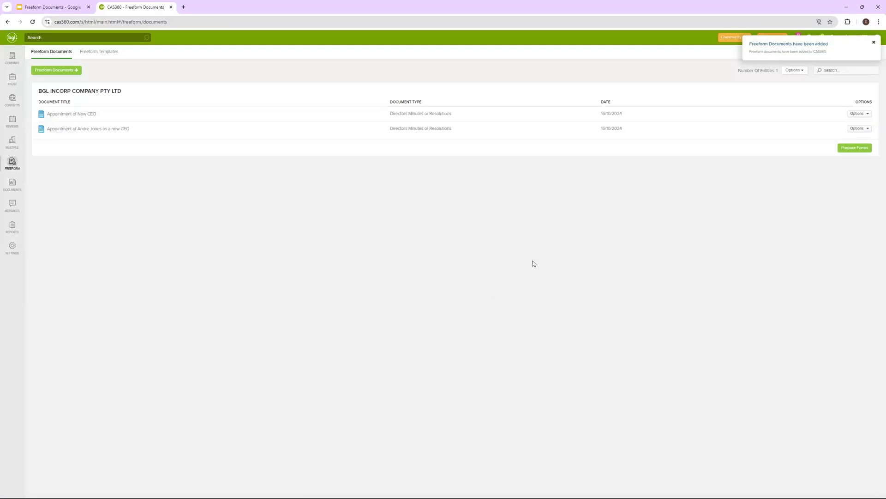
click(858, 114)
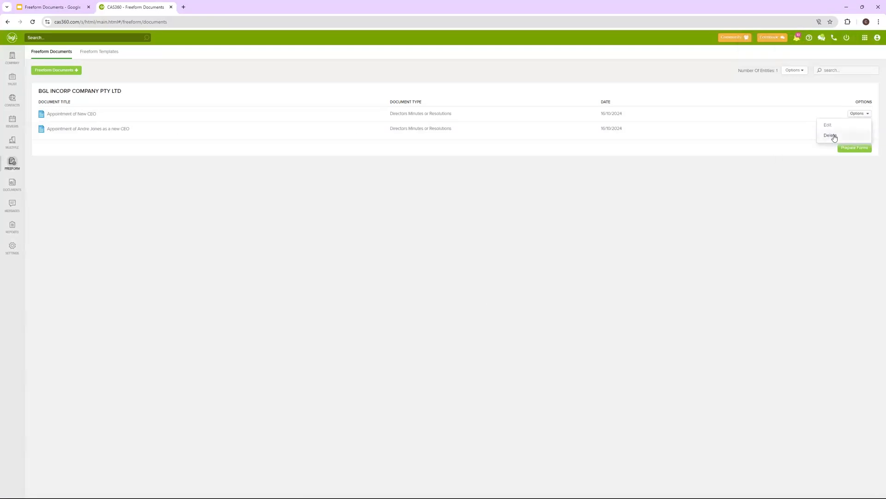
click(62, 113)
triple_click(102, 116)
double_click(92, 115)
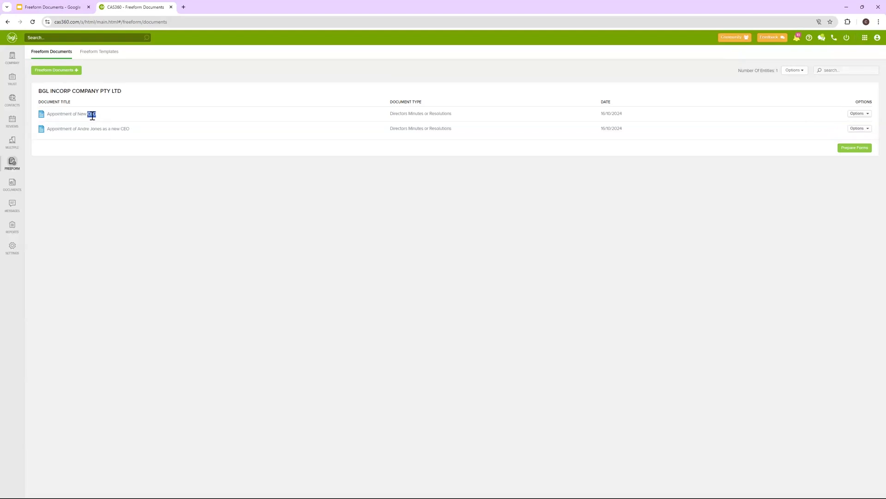
triple_click(87, 114)
triple_click(109, 129)
click(95, 115)
triple_click(95, 114)
Request deletion of Appointment of New CEO from its row Options
click(865, 114)
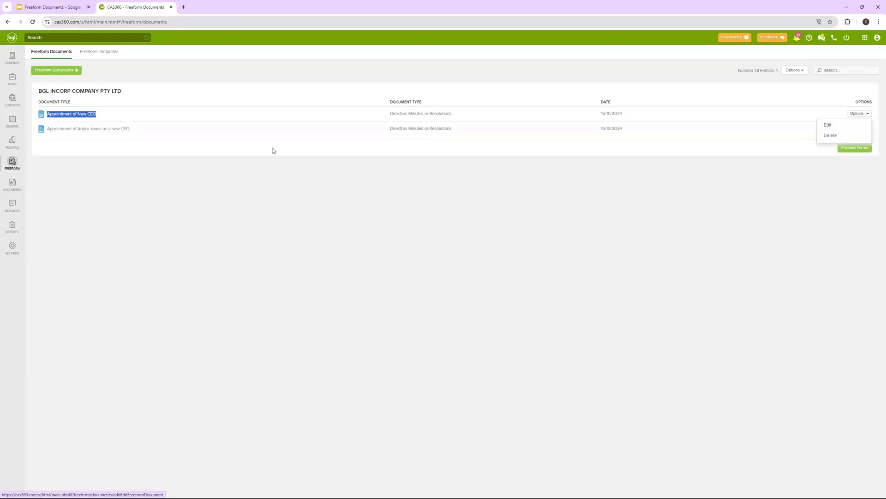
click(140, 134)
click(858, 114)
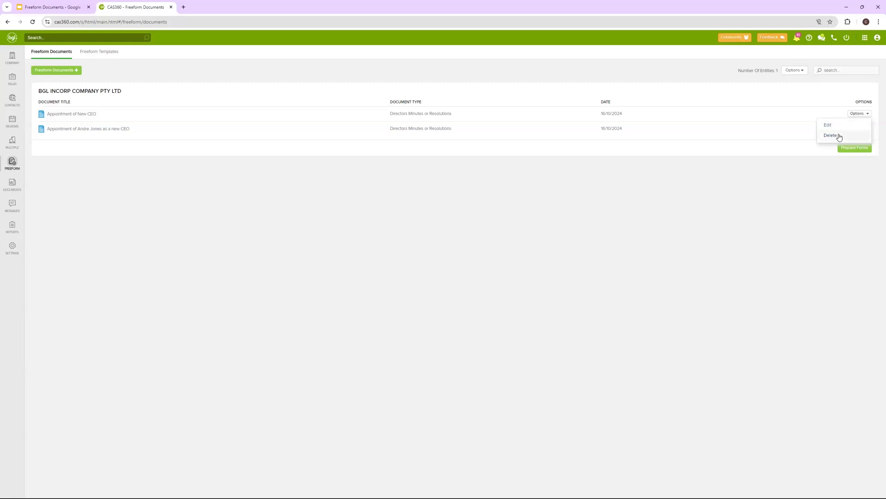
click(831, 136)
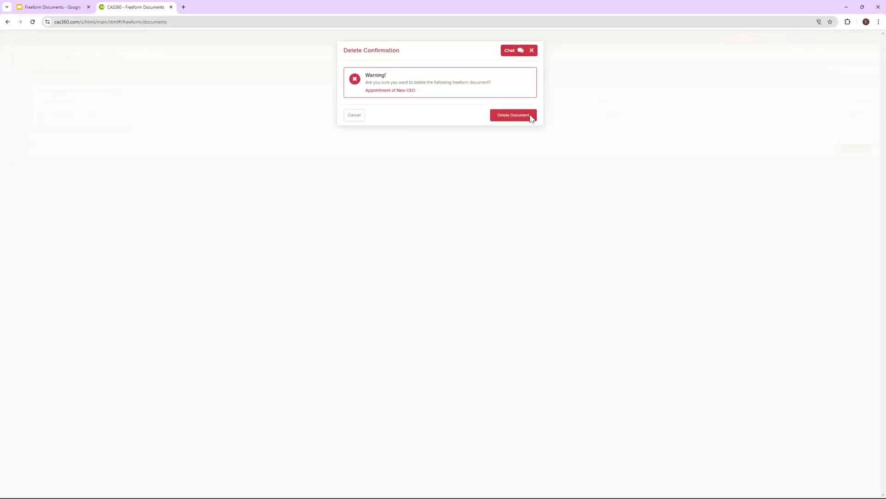
Confirm deletion of the Appointment of New CEO freeform document
click(531, 116)
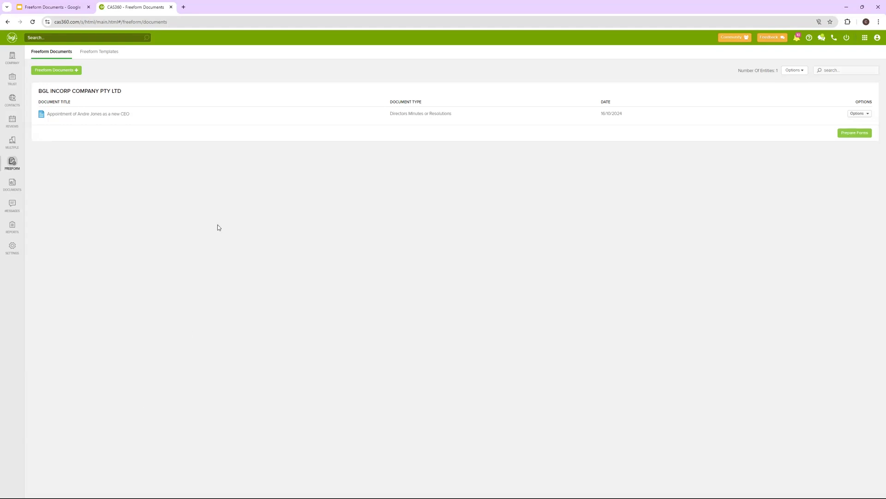
click(94, 55)
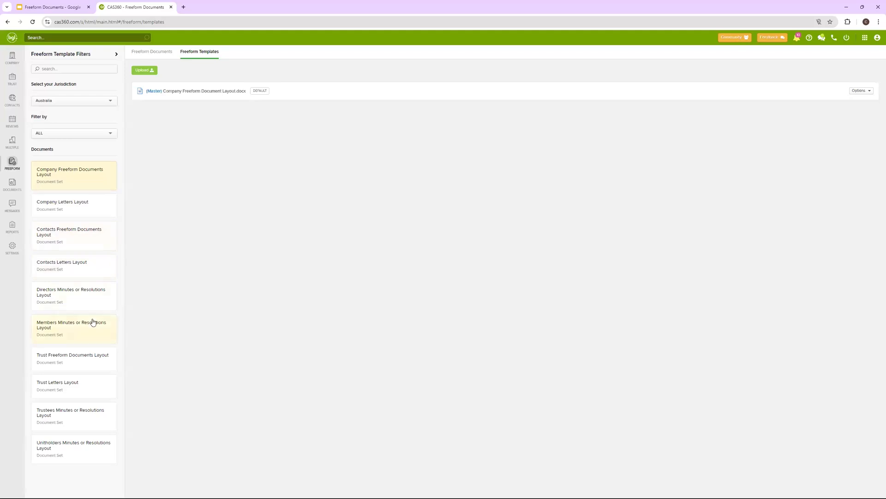
click(93, 300)
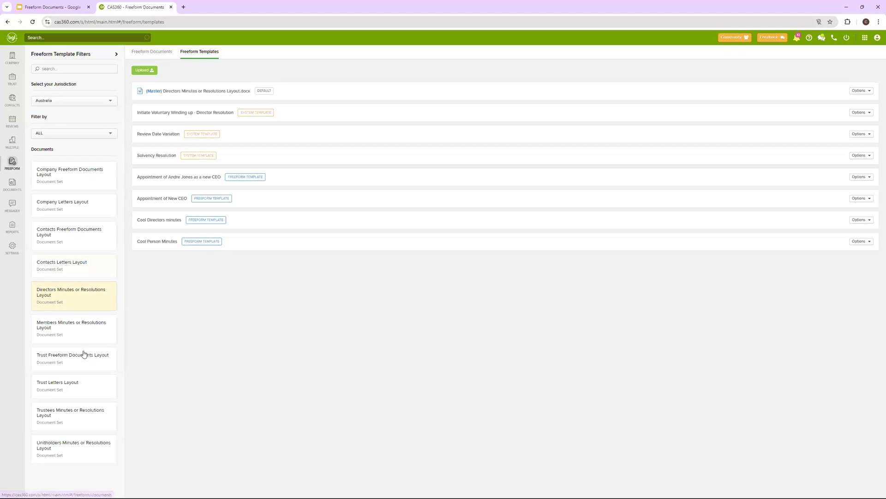
click(79, 234)
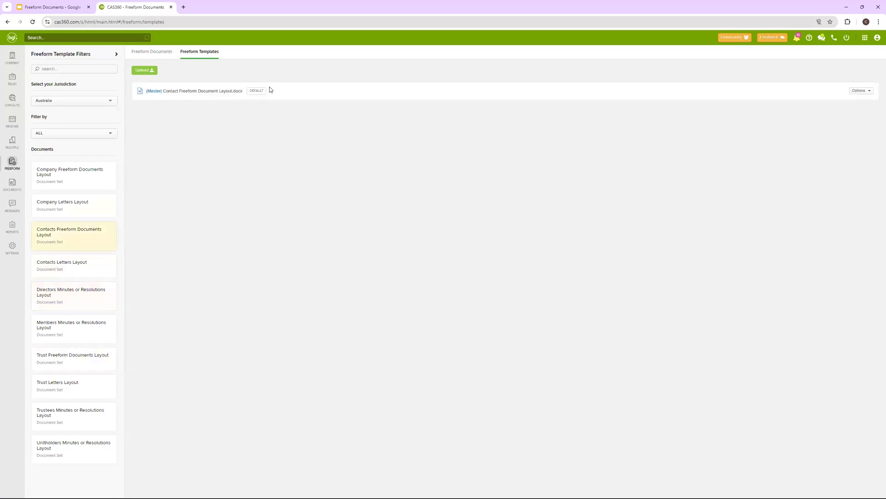
click(859, 91)
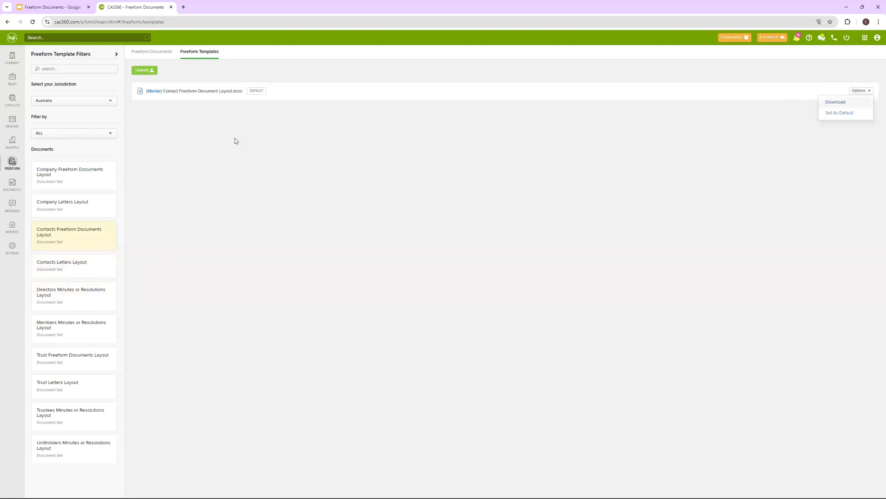
click(150, 53)
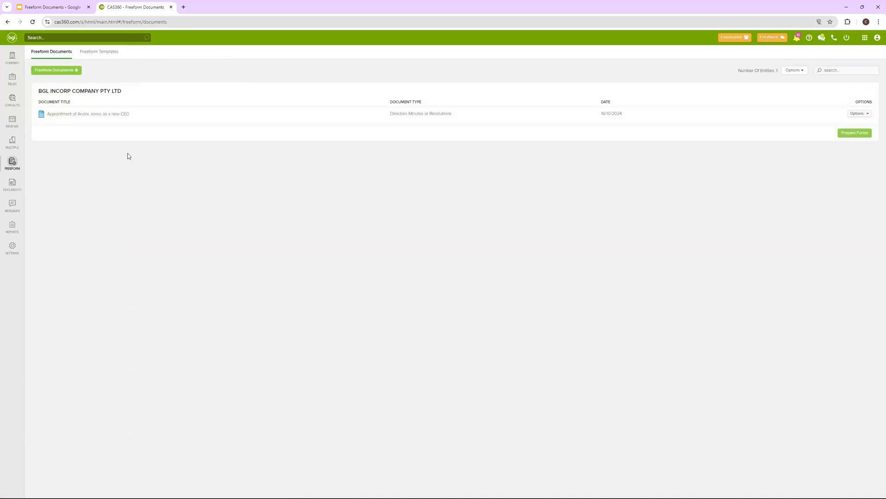
Create a new freeform template titled 'Please confirm details' with Letters style and Contacts document type
click(68, 73)
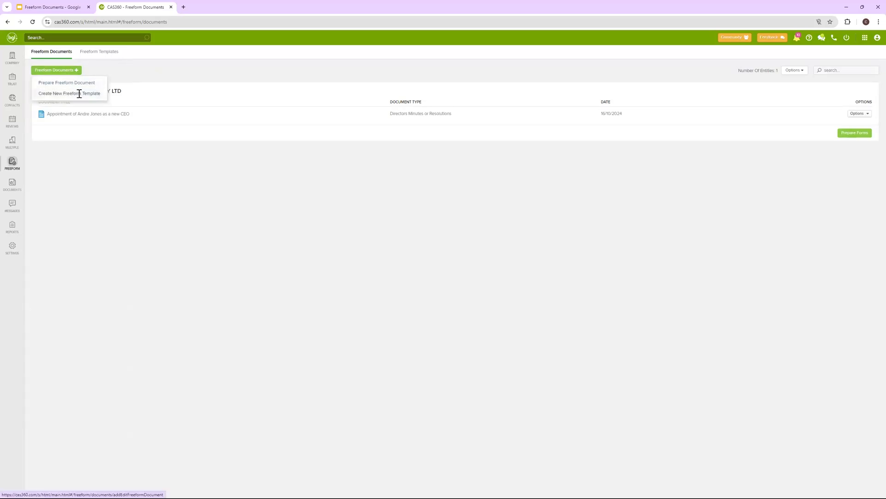
click(79, 94)
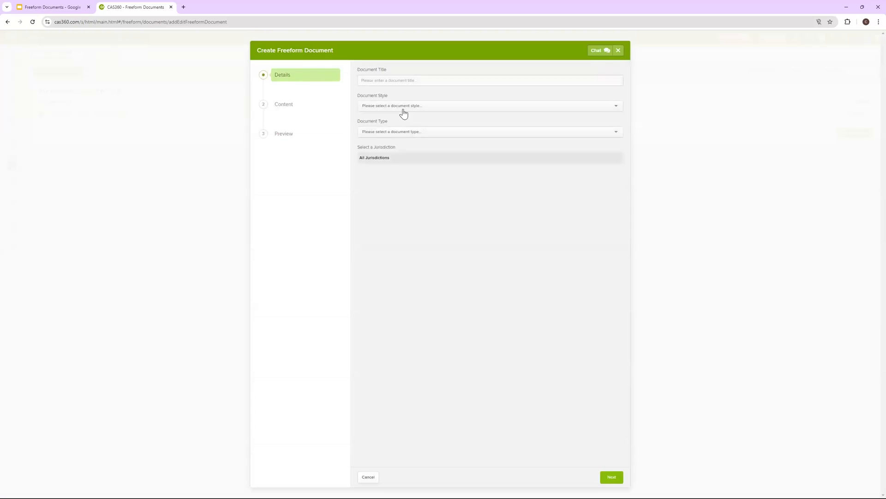
click(403, 107)
click(384, 123)
click(387, 82)
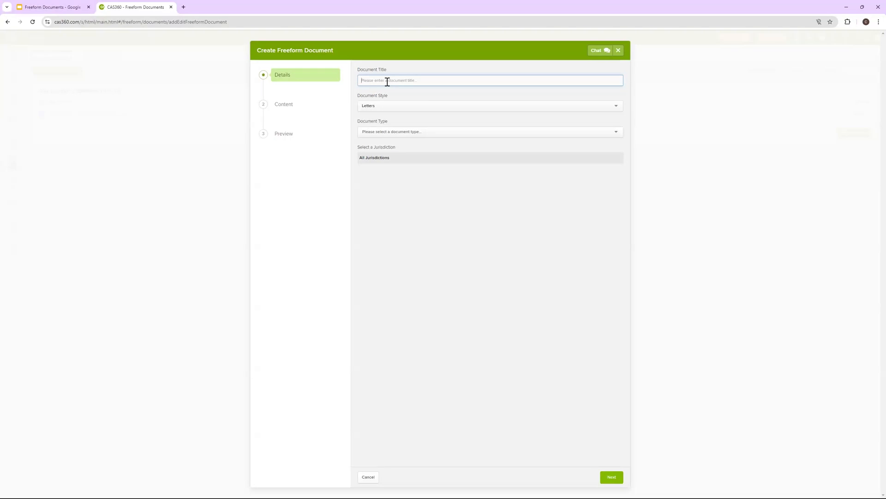
text(Plea)
click(388, 132)
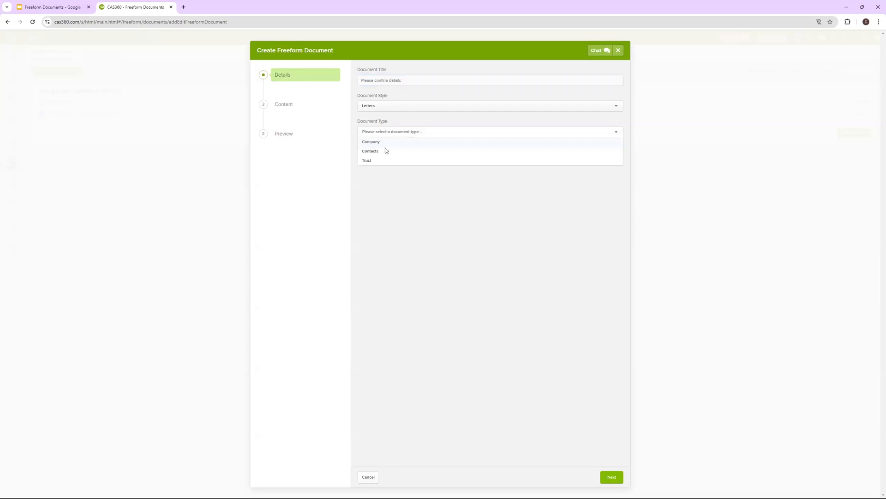
click(386, 151)
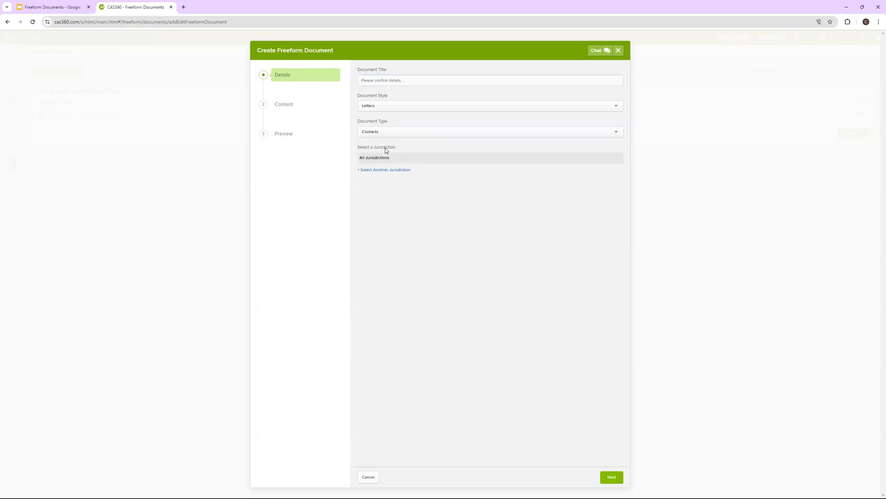
Set the template content title to 'Please confirm your details'
click(278, 106)
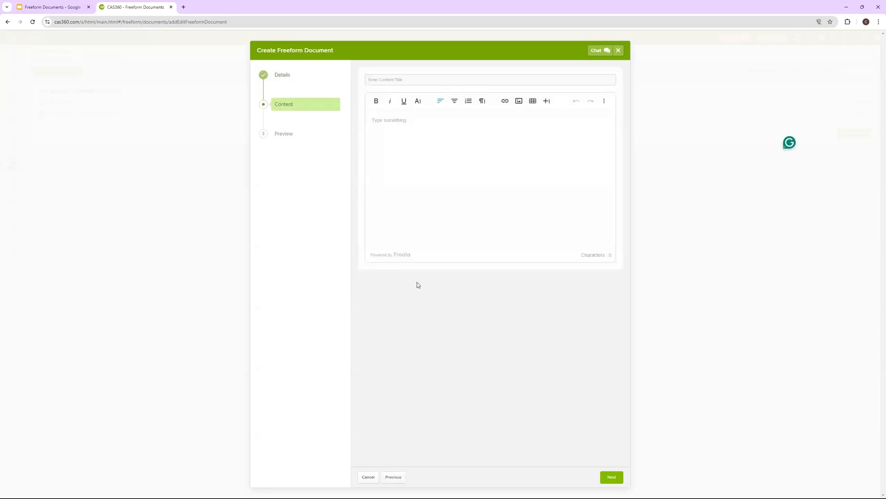
click(381, 79)
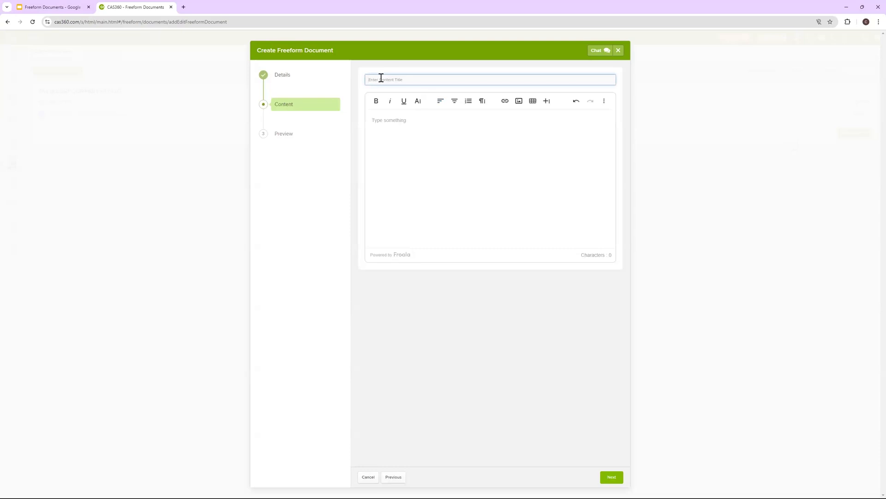
text(Please confirm your details)
Write the call-back request sentence in the letter body, followed by a 'Your Last name' line
click(391, 116)
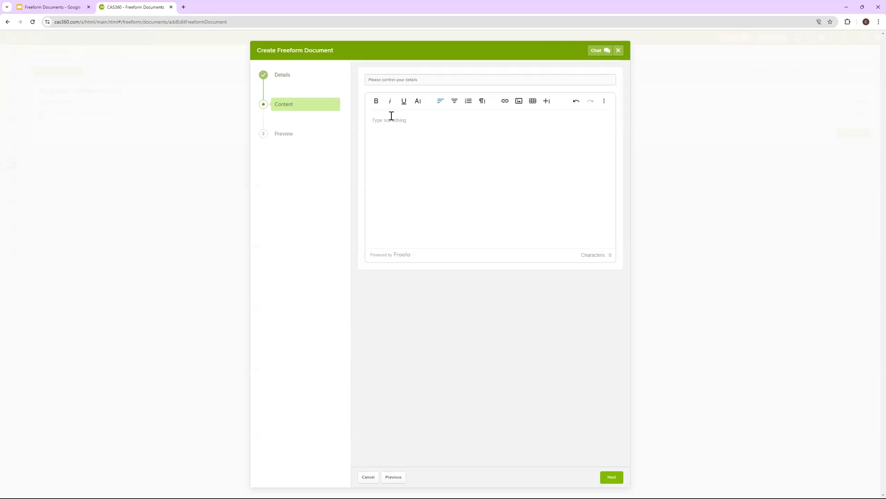
text(Please confirm the following personal details )
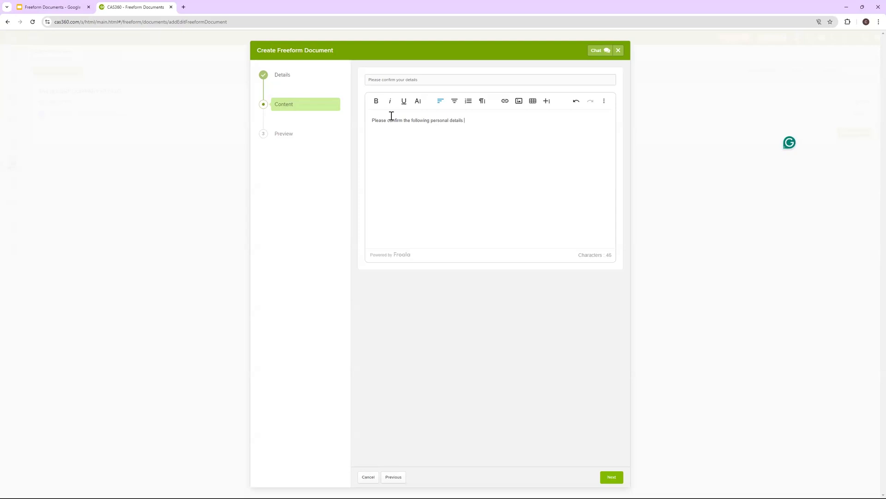
text(by calling me back using the number at the bottom f)
text(f this letter)
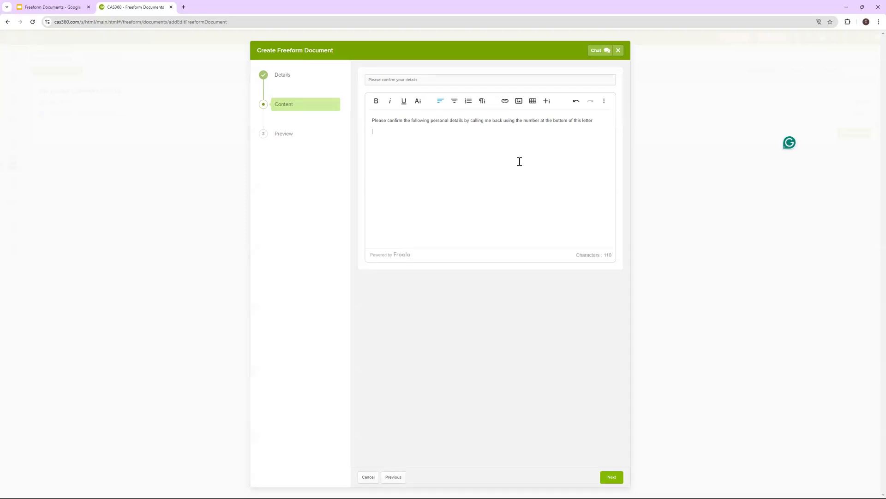
key(Return)
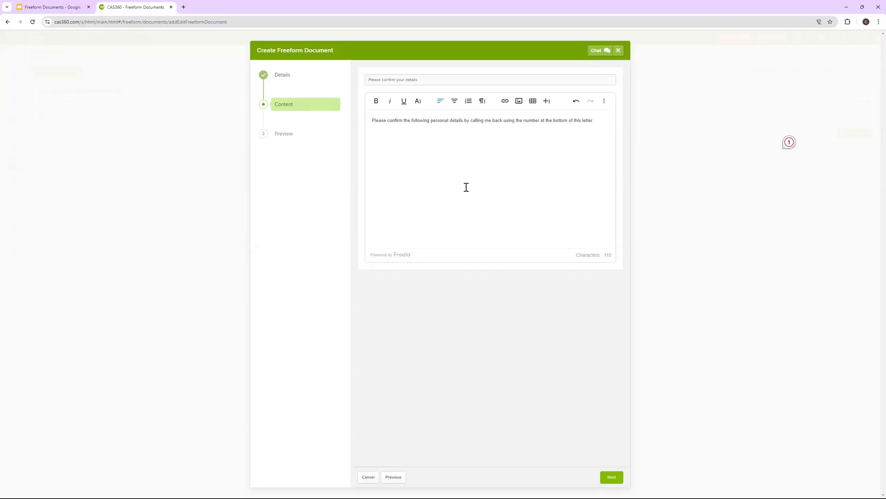
text(Yuoour Last name)
Dock the Dictionary Codes article as a browser tab and browse its code tables
drag(119, 69, 212, 8)
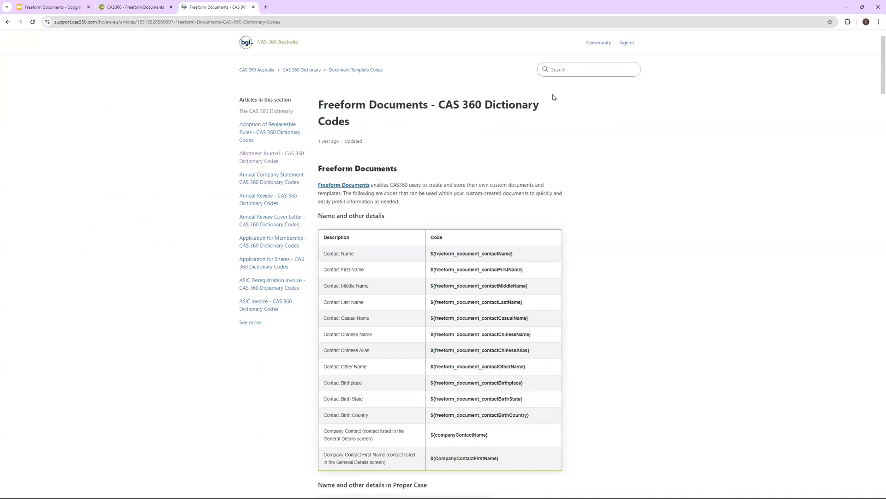
drag(553, 97, 341, 105)
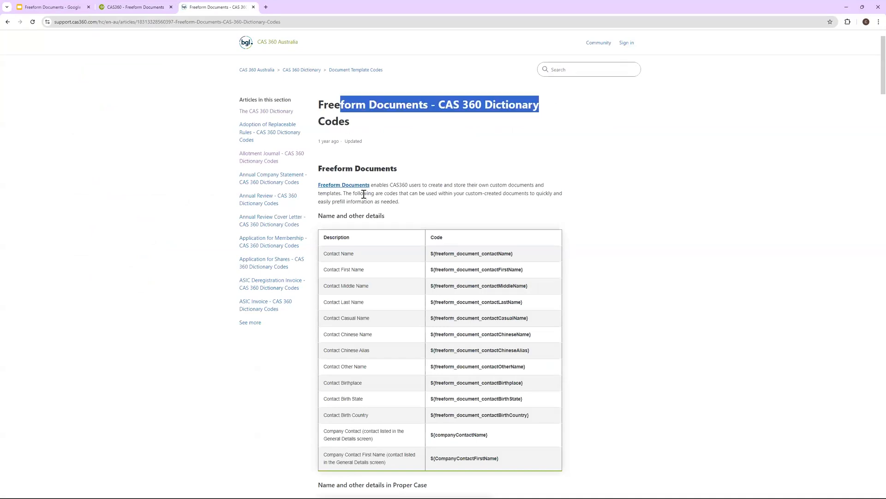
scroll(360, 173, down, 3)
scroll(363, 176, up, 1)
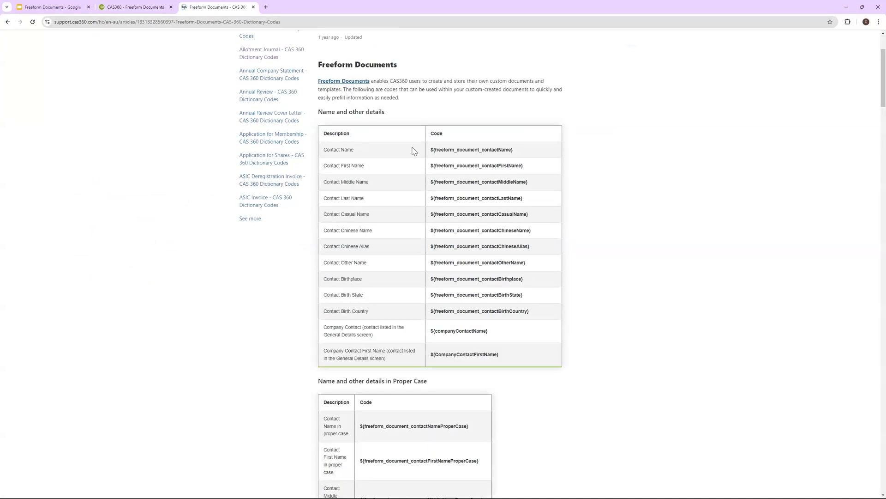
scroll(384, 131, up, 1)
mouse_move(376, 124)
mouse_down()
mouse_move(442, 134)
mouse_move(503, 200)
mouse_move(508, 275)
mouse_up()
scroll(508, 275, down, 8)
drag(442, 230, 434, 269)
scroll(418, 267, down, 18)
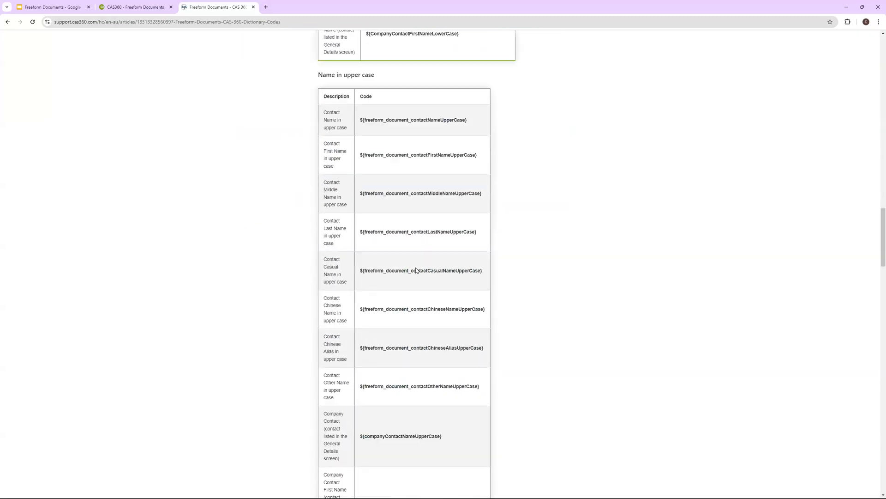
scroll(417, 269, down, 16)
scroll(417, 270, down, 3)
scroll(417, 270, up, 10)
scroll(417, 271, down, 13)
scroll(418, 271, down, 20)
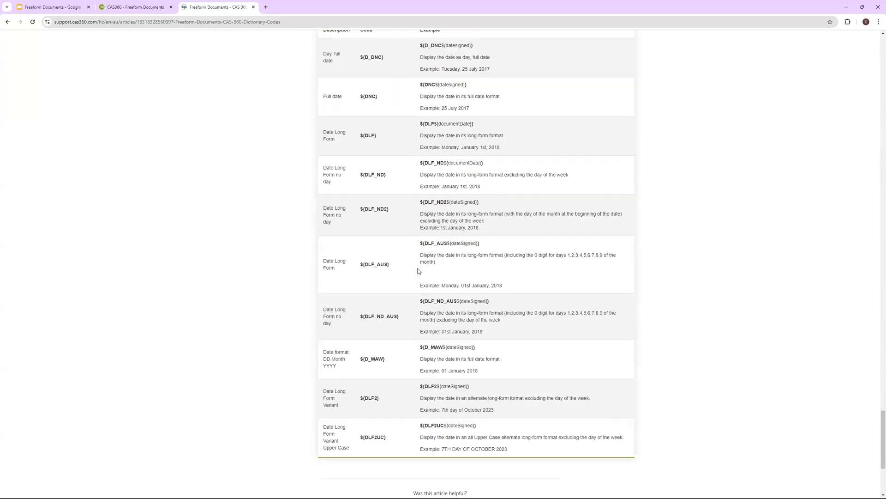
scroll(419, 269, up, 6)
scroll(419, 272, up, 20)
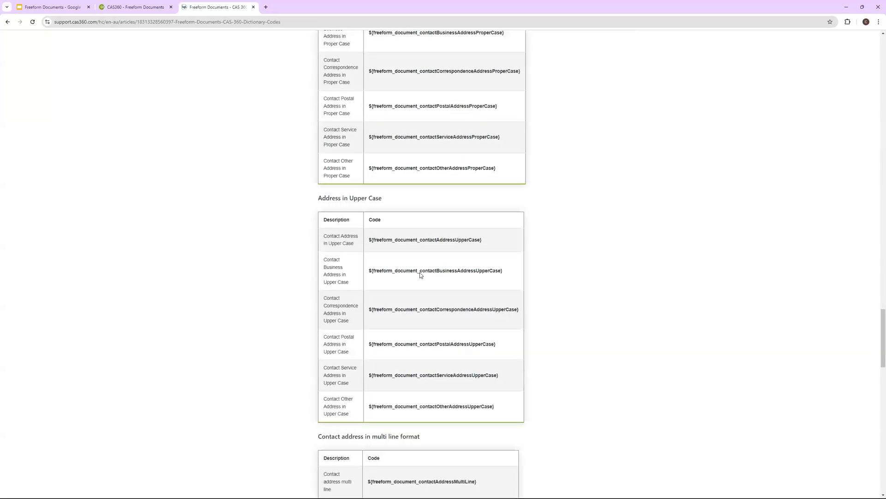
scroll(408, 289, up, 20)
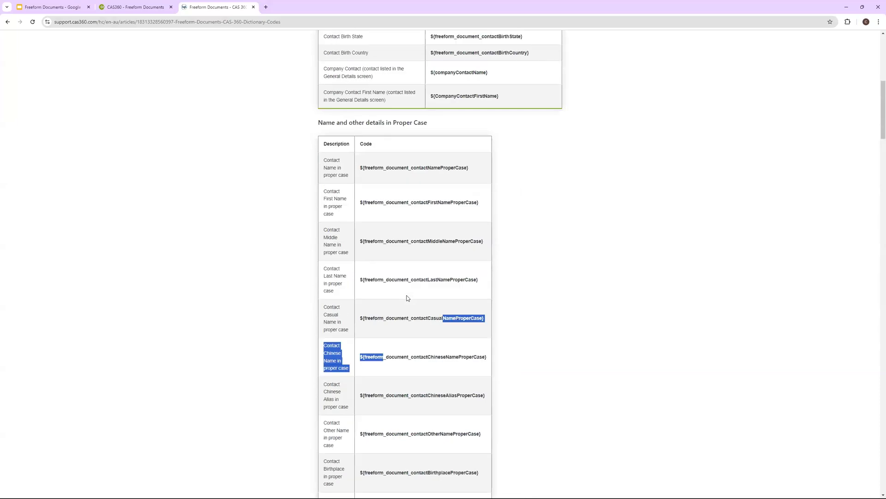
scroll(231, 53, up, 1)
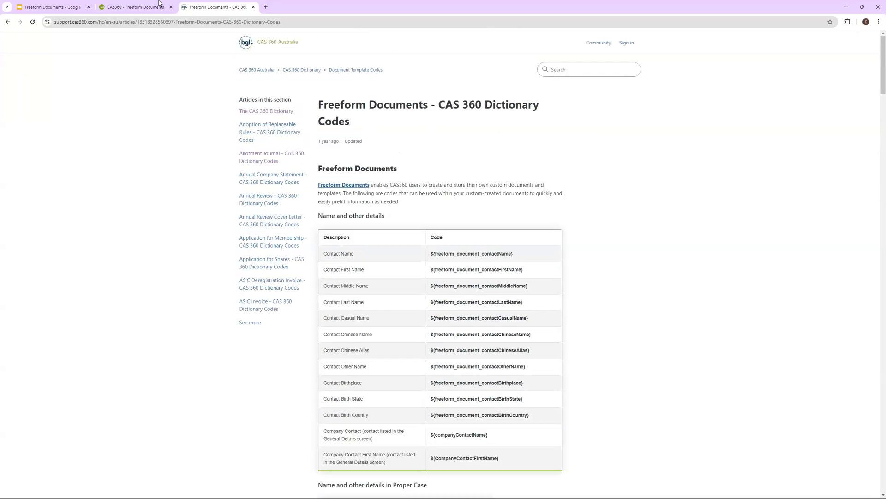
Select the article's web address, then check the template editor tab and return to the article
click(188, 19)
click(144, 6)
click(217, 6)
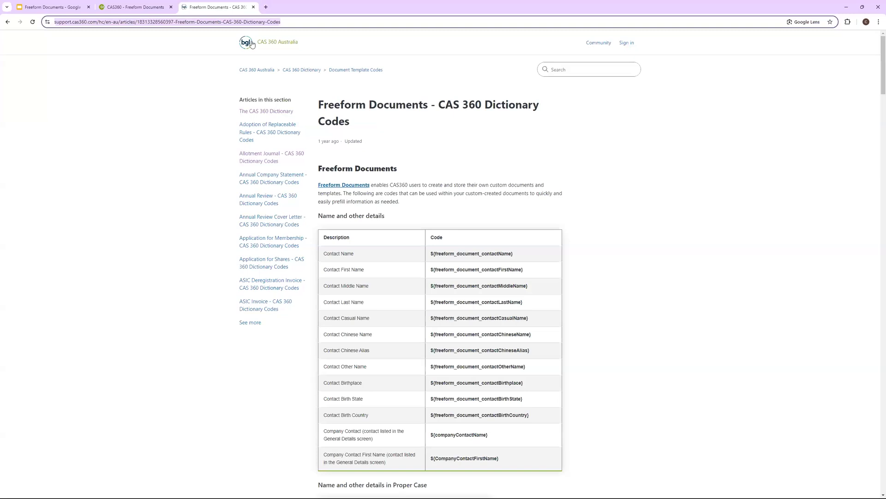
Copy the ${freeform_document_contactLastName} code and paste it beneath 'Your Last name'
click(134, 7)
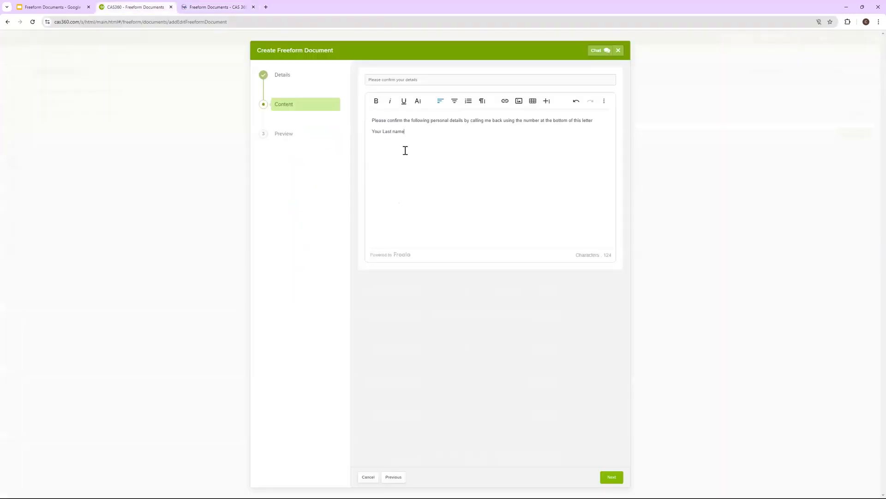
click(220, 7)
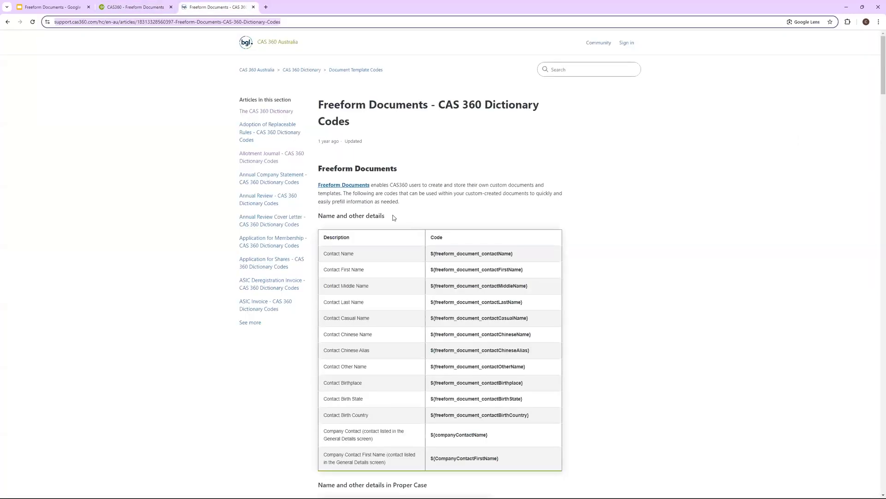
scroll(394, 217, down, 1)
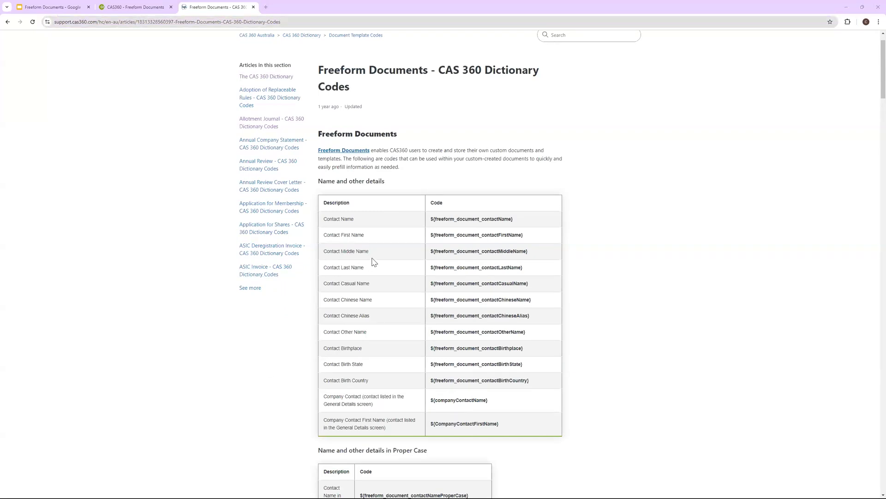
drag(523, 267, 431, 270)
key(ctrl+c)
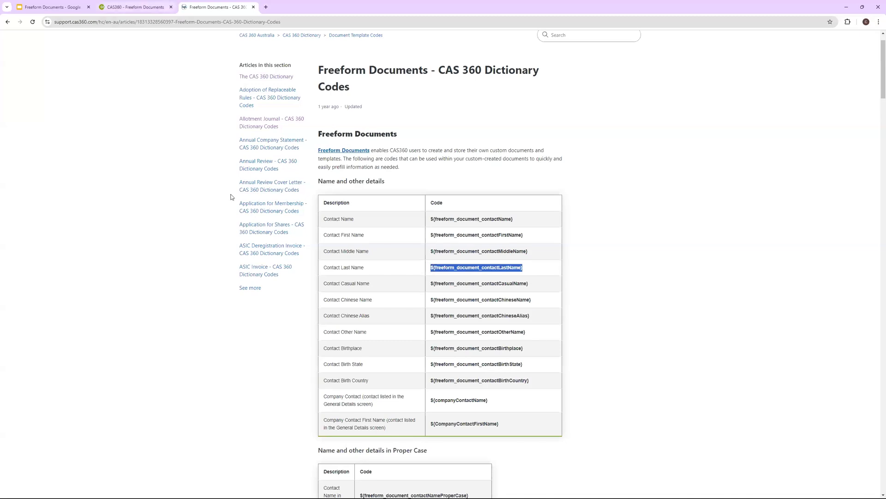
key(ctrl+shift+Tab)
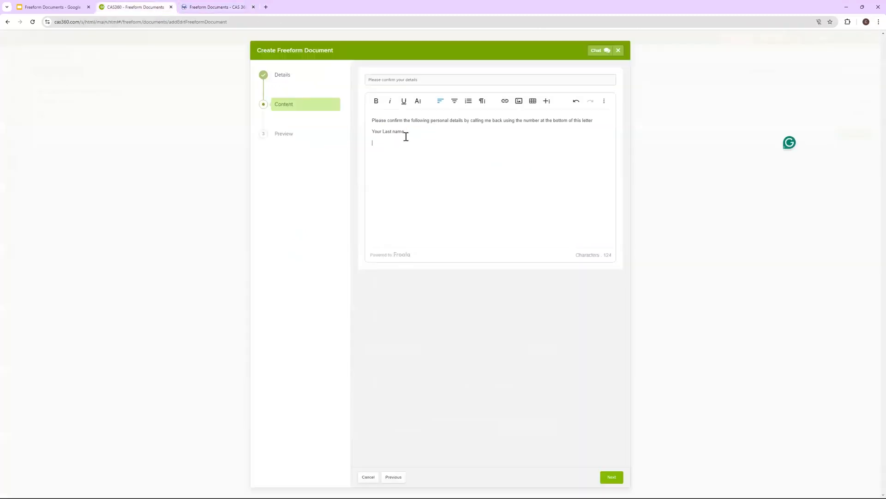
key(Return)
key(ctrl+v)
Add a 'Your birth country' line with the birth-country code below it, then a 'Your address' line
text(Your B)
text(country)
key(Return)
click(212, 7)
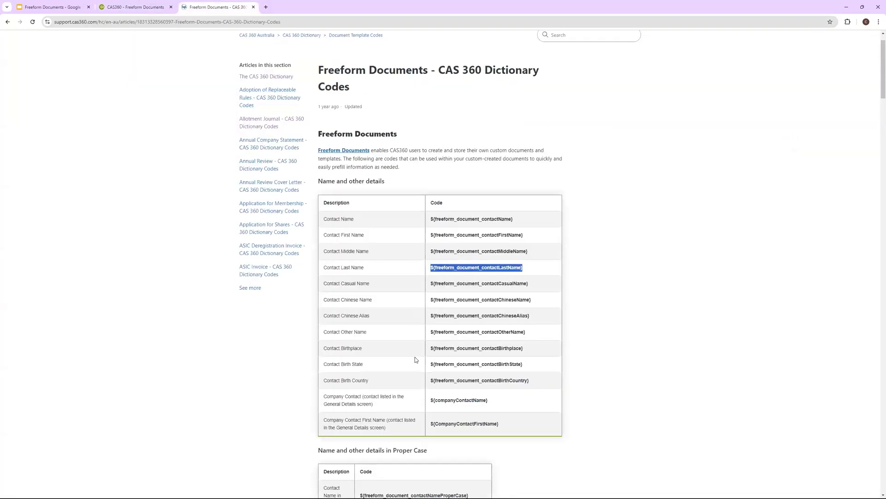
triple_click(505, 381)
key(ctrl+c)
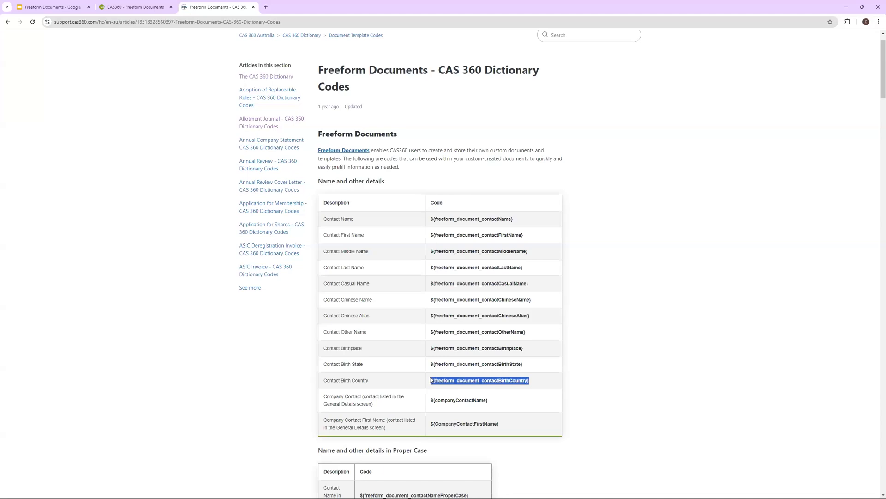
click(125, 6)
key(ctrl+v)
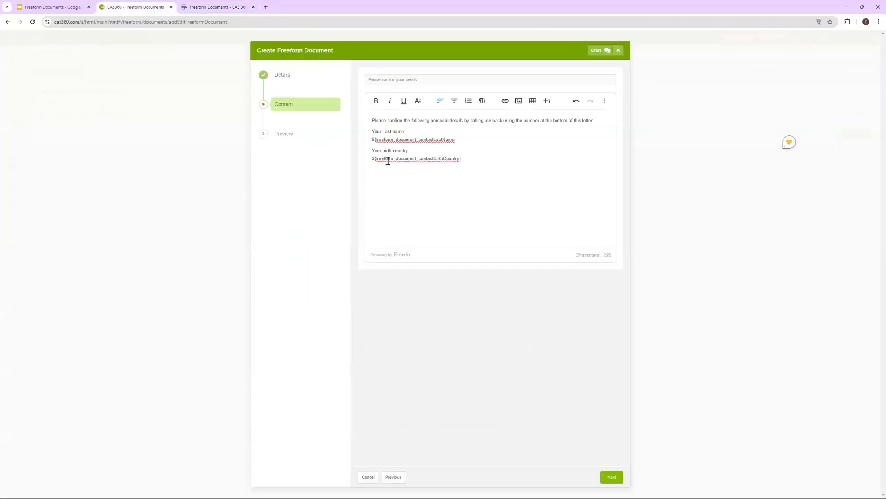
key(Return)
text(Your address)
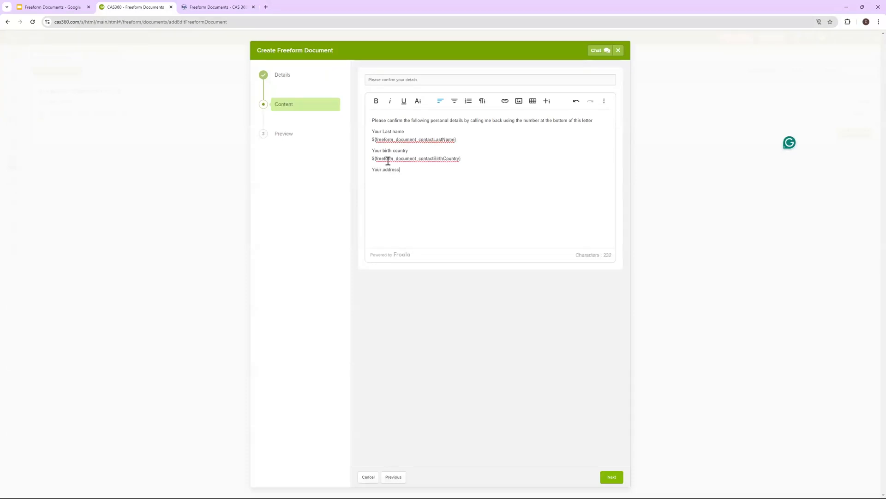
Start a new line under 'Your address' and copy the ${freeform_document_contactAddress} code from the article
key(Return)
key(ctrl+Tab)
scroll(425, 374, down, 1)
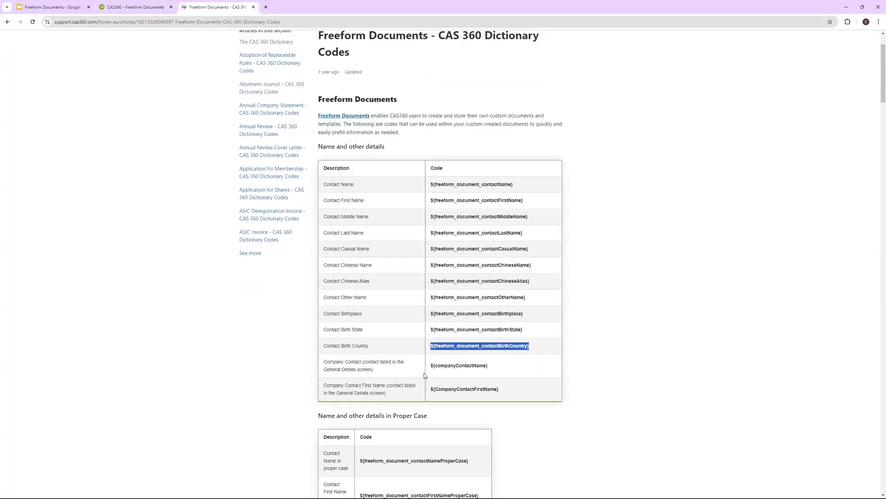
scroll(423, 373, down, 15)
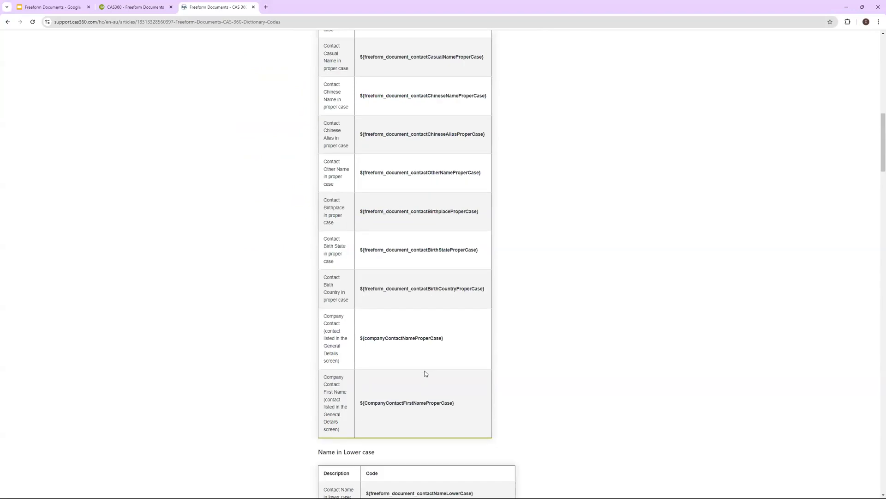
scroll(423, 370, down, 12)
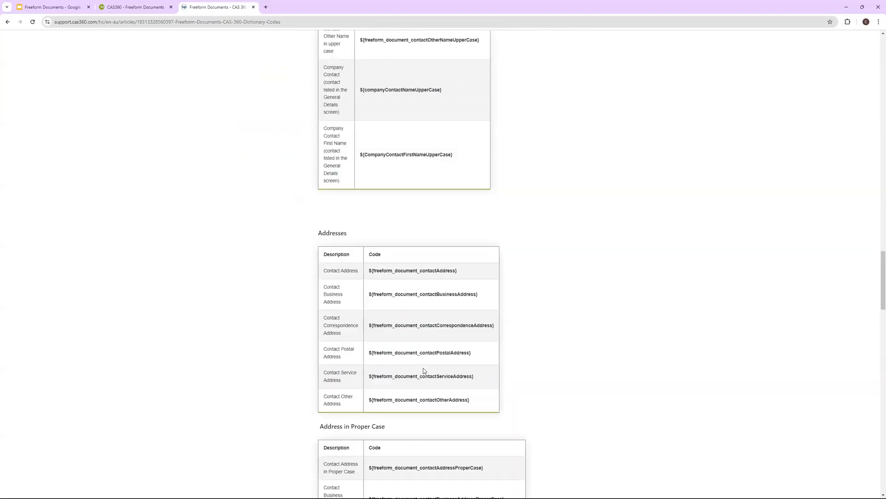
drag(456, 305, 368, 305)
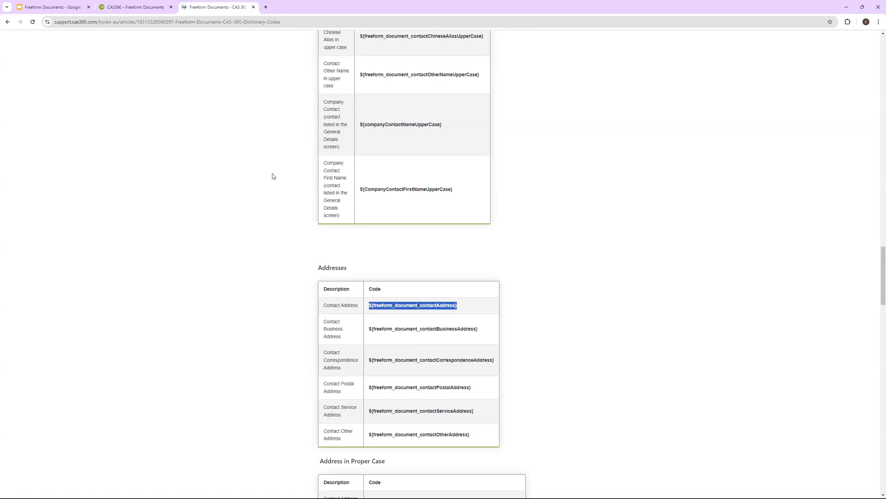
Search the article for 'address' to check the address codes
key(ctrl+f)
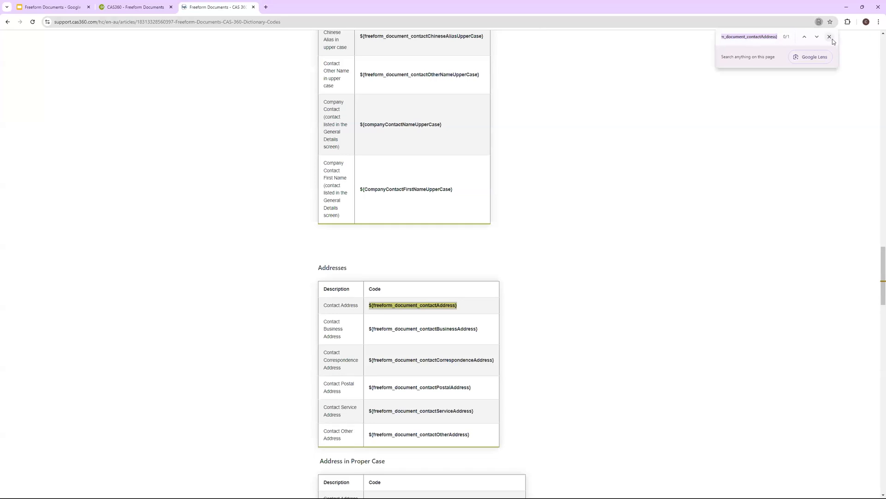
scroll(396, 211, up, 5)
scroll(399, 217, down, 3)
scroll(399, 217, down, 5)
scroll(765, 40, up, 4)
click(776, 41)
triple_click(769, 40)
key(ctrl+c)
text(address)
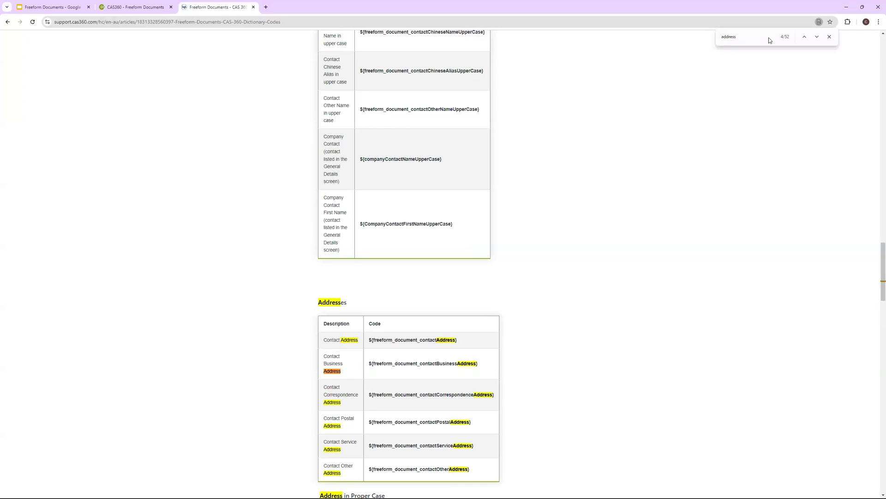
scroll(469, 214, up, 20)
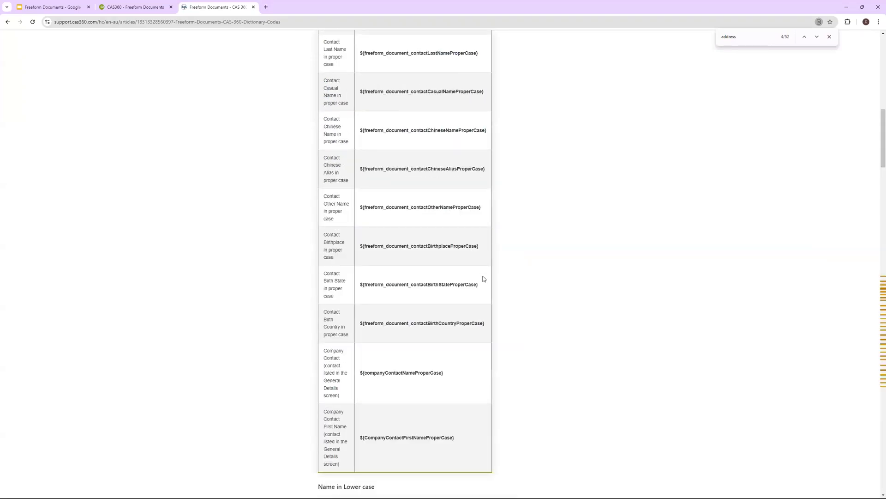
scroll(576, 252, up, 10)
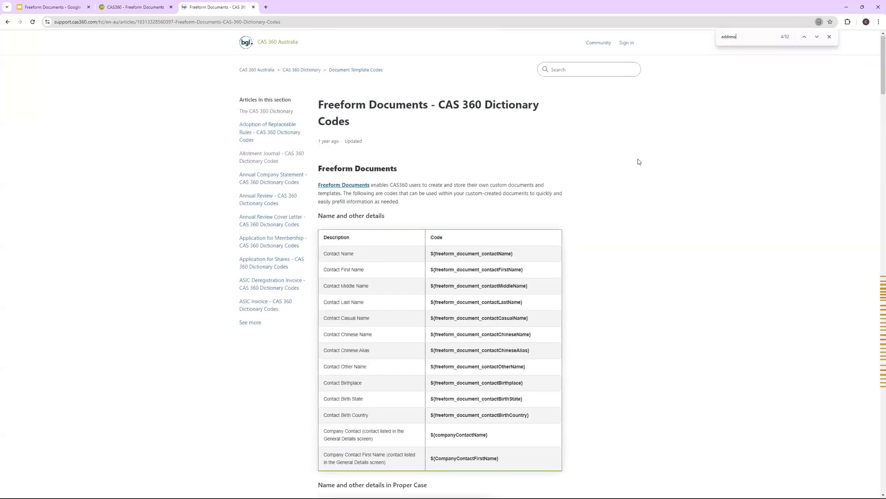
key(Return)
Close the page search and paste the Contact Address code beneath 'Your address'
scroll(379, 318, down, 5)
scroll(376, 312, down, 10)
scroll(376, 311, up, 10)
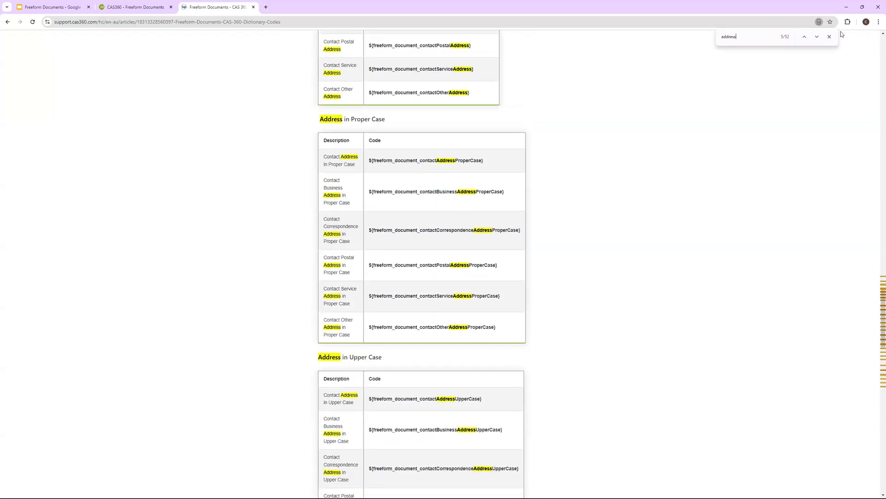
click(830, 37)
click(119, 5)
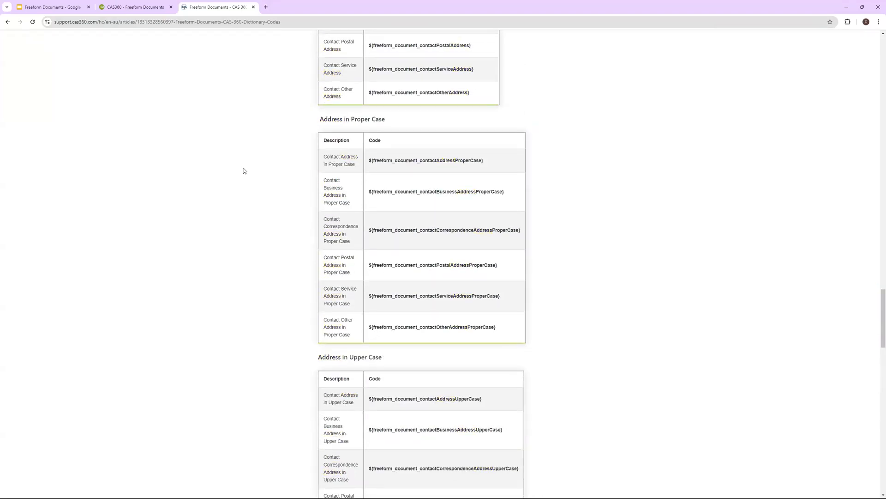
key(ctrl+v)
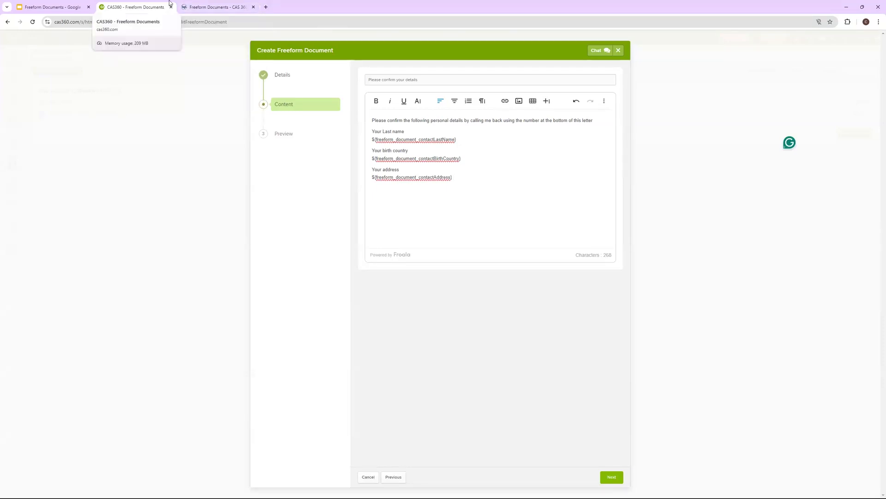
Return to the dictionary codes article and scroll back up to its name and details codes
click(204, 6)
scroll(433, 166, up, 20)
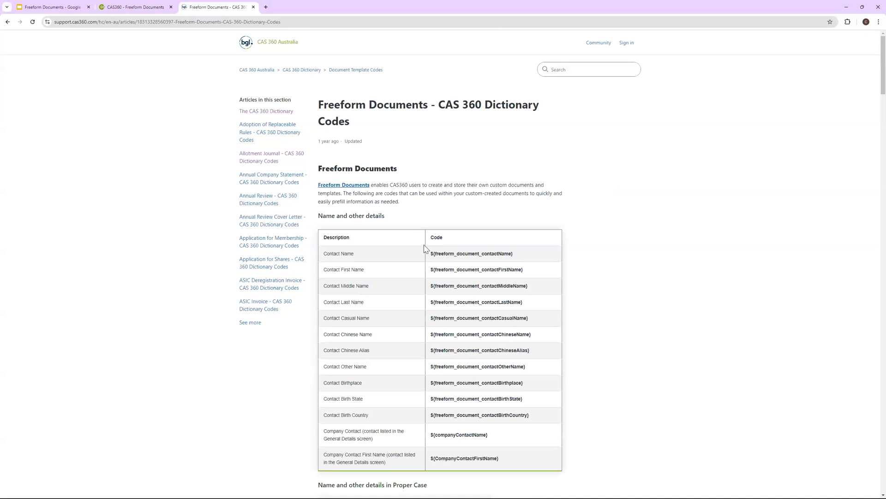
scroll(405, 231, down, 20)
scroll(413, 223, up, 15)
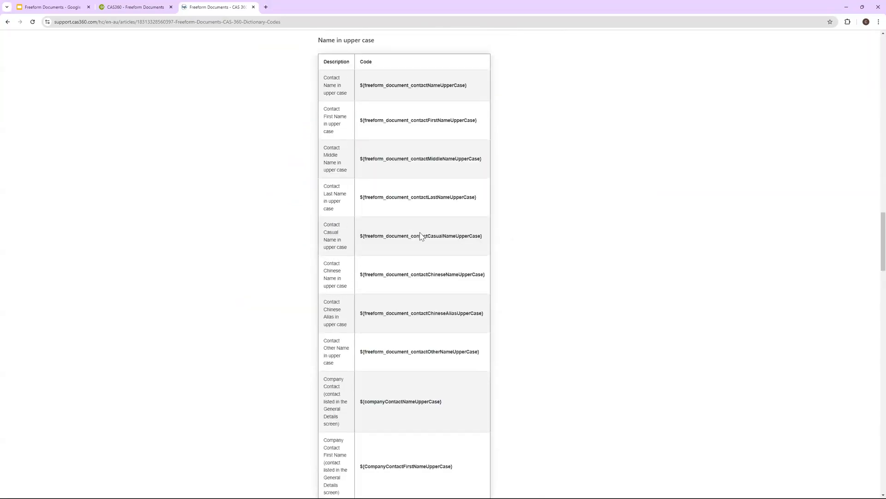
scroll(426, 257, up, 3)
scroll(336, 226, down, 3)
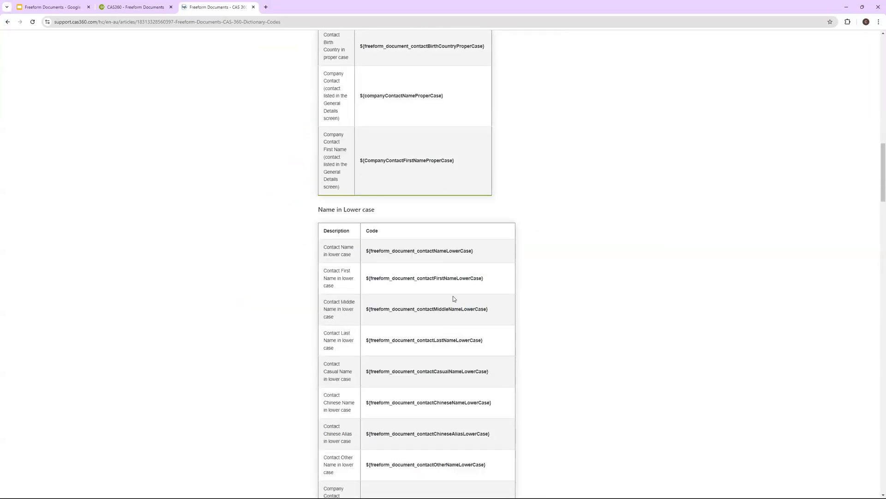
scroll(419, 256, up, 6)
scroll(269, 92, up, 10)
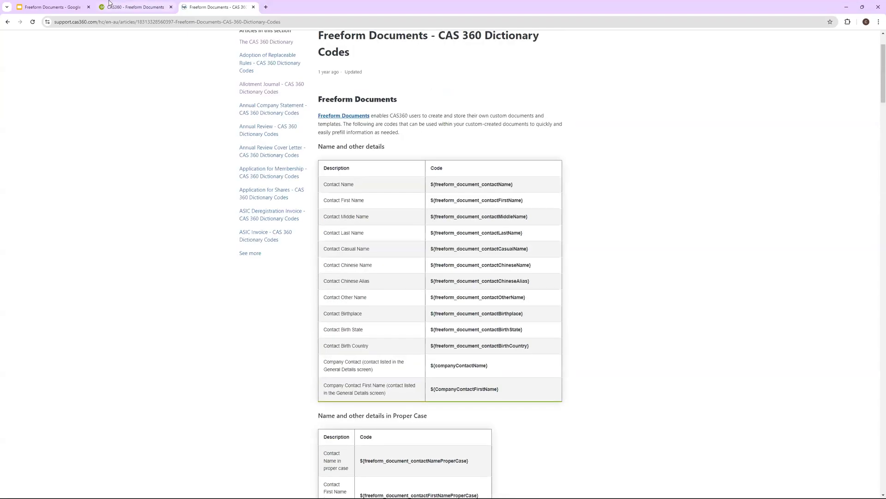
Type a 'Your Date of Birth' line and paste the ${freeform_document_contactDOB} code beneath it
click(112, 5)
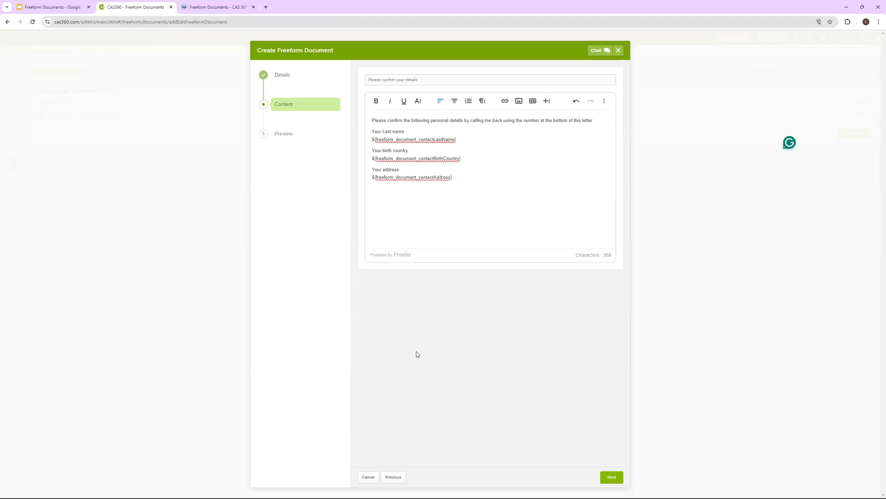
text(D)
text(Your )
text(Da)
text(te of Birth)
click(199, 6)
scroll(441, 282, down, 20)
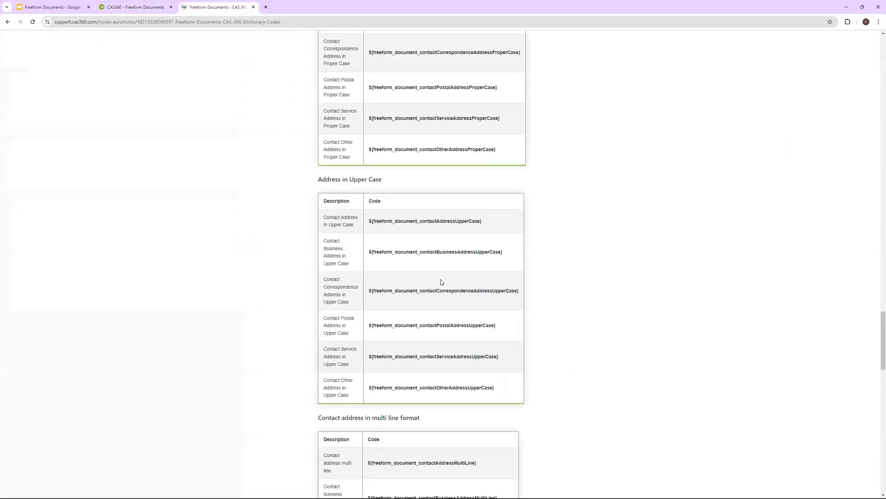
scroll(440, 283, up, 2)
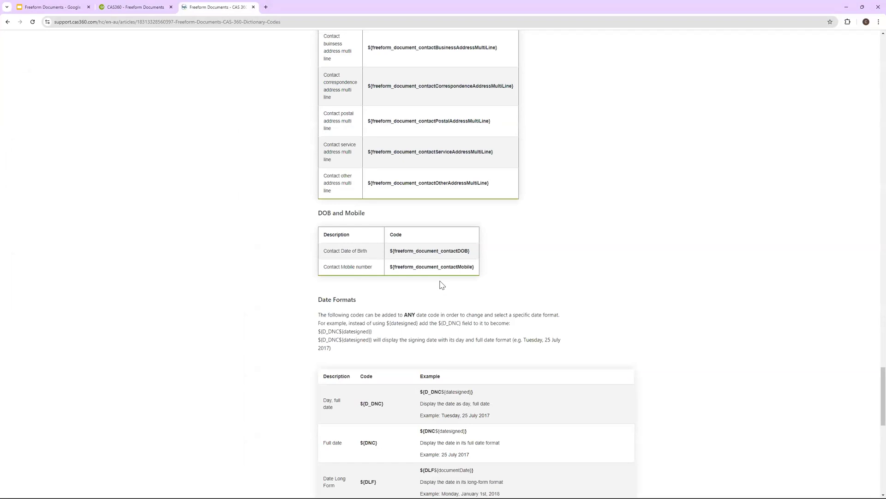
drag(471, 250, 387, 250)
triple_click(403, 250)
key(ctrl+c)
click(466, 251)
drag(470, 251, 393, 251)
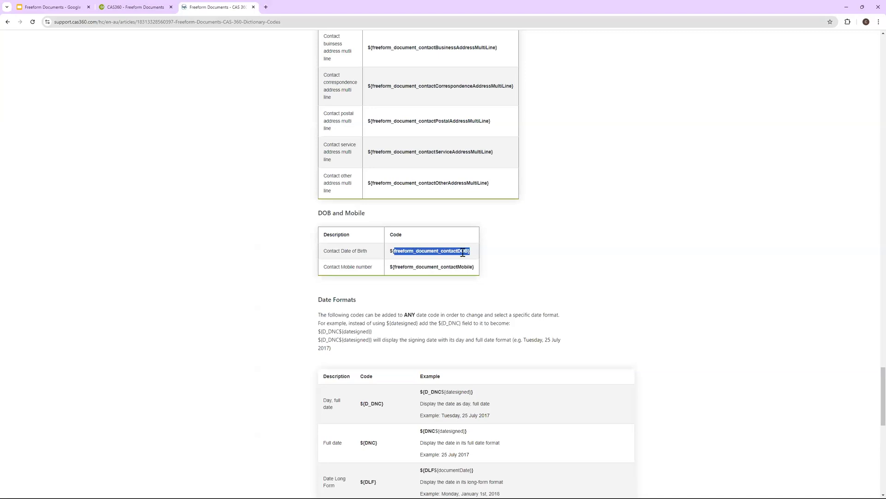
drag(464, 251, 392, 253)
click(136, 6)
key(ctrl+v)
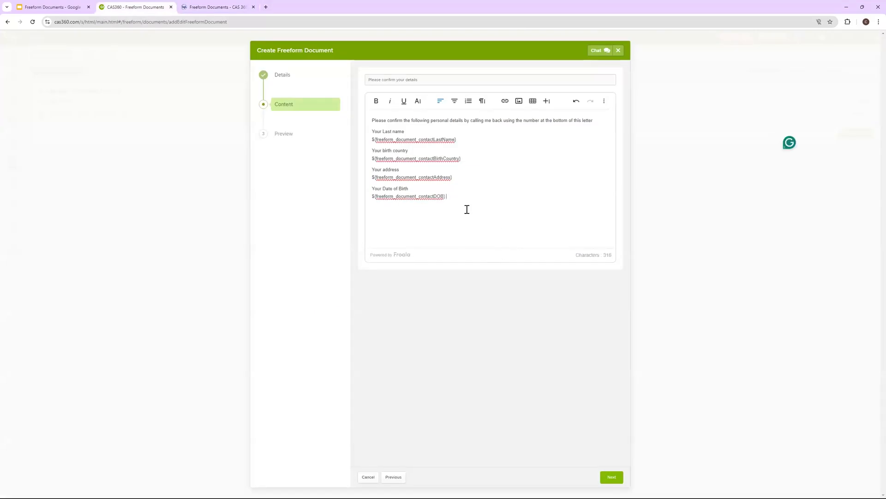
Preview the 'Please confirm details' letter, then Save & Proceed
click(612, 476)
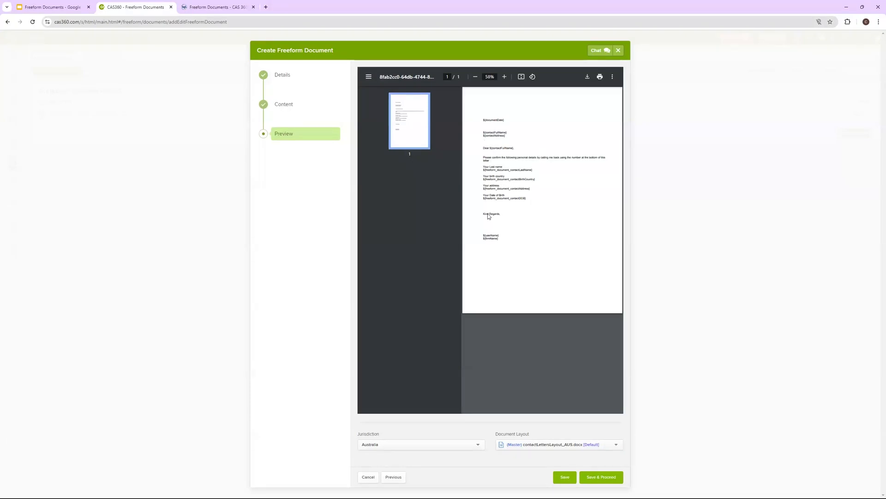
click(605, 477)
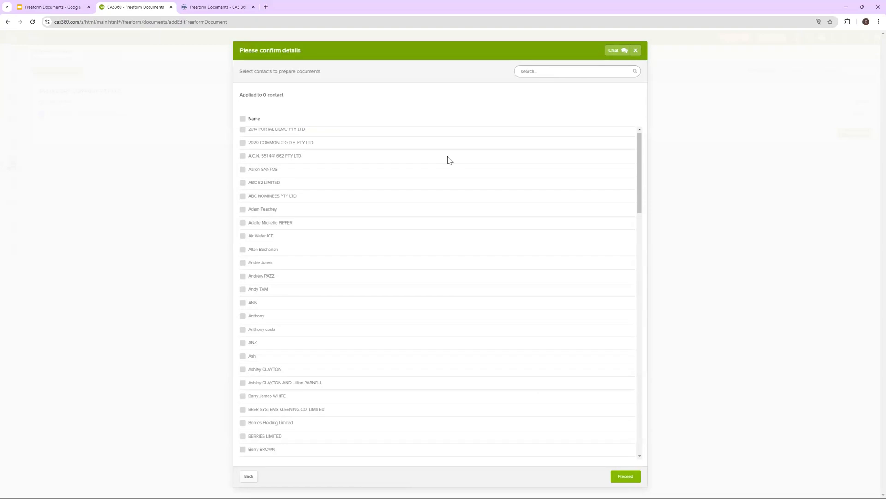
Tick the chosen contact in the list and proceed to generate the letter for them
scroll(361, 345, down, 2)
scroll(361, 346, down, 5)
scroll(360, 346, up, 3)
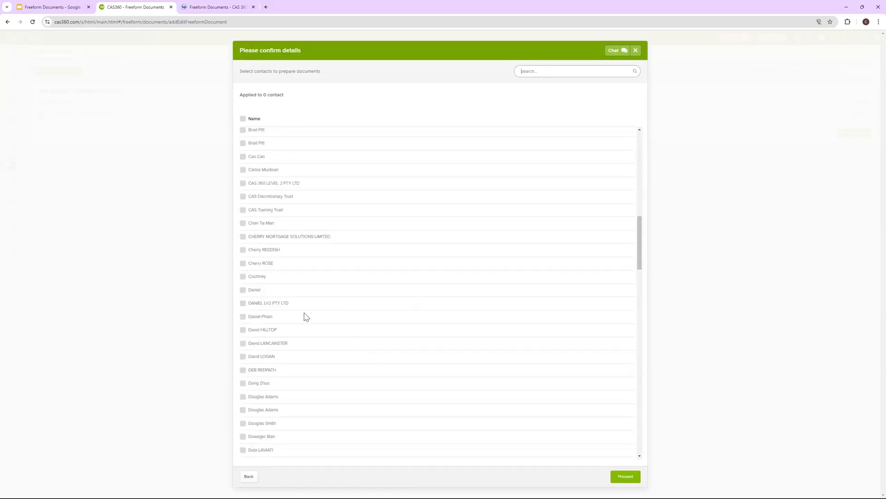
click(243, 317)
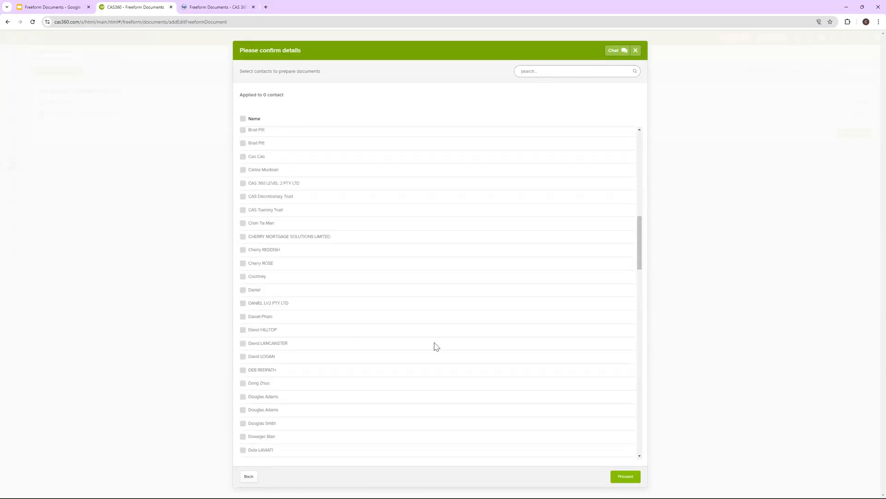
click(631, 480)
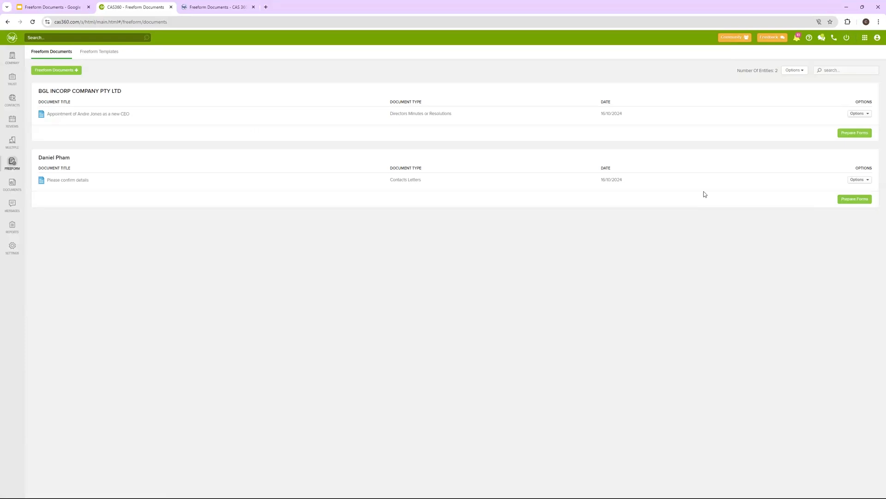
Open the contact's generated Please confirm details letter as a PDF and check the date of birth
click(847, 199)
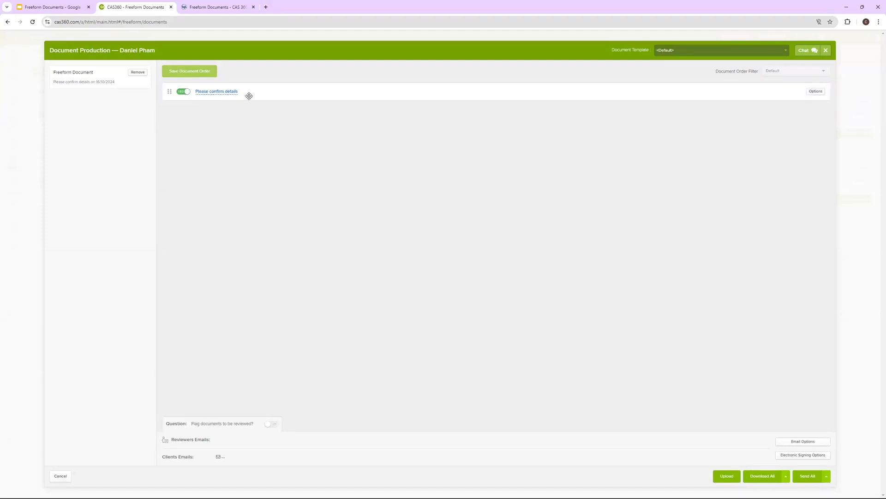
click(225, 92)
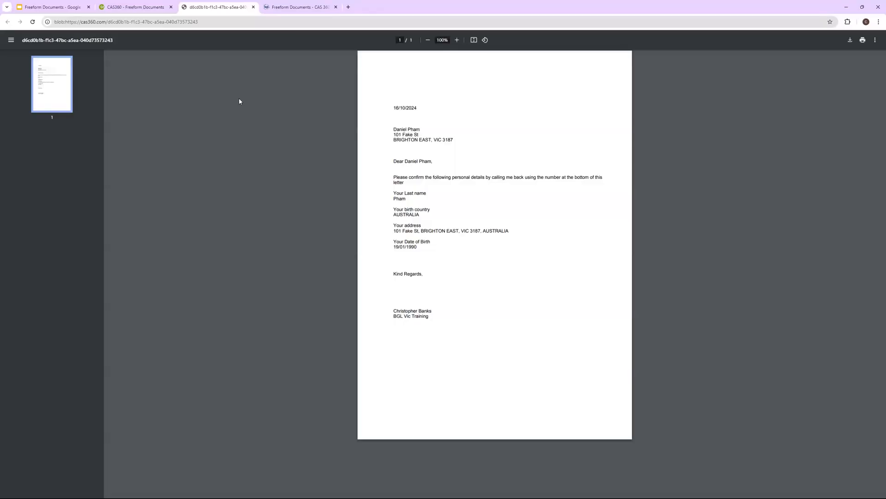
drag(493, 254, 392, 248)
click(436, 225)
Edit the Please confirm details document and save it with 'Overwrite existing template' kept on
click(123, 5)
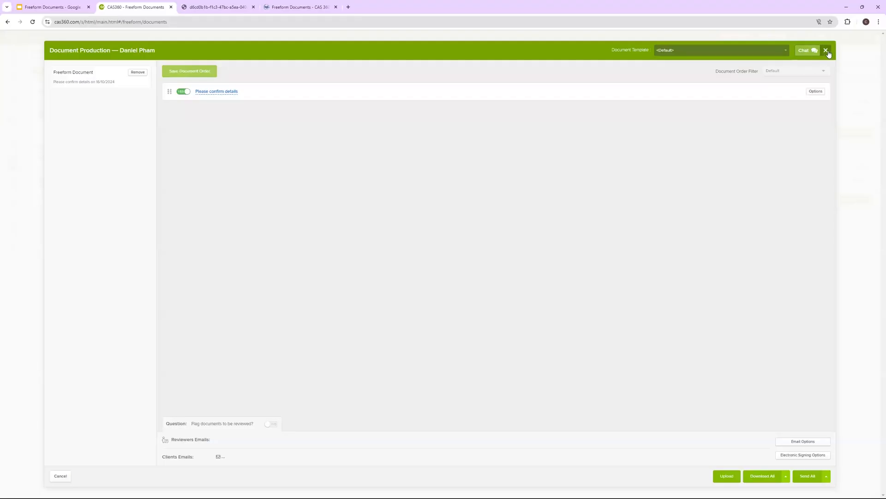
click(827, 50)
click(859, 180)
click(830, 191)
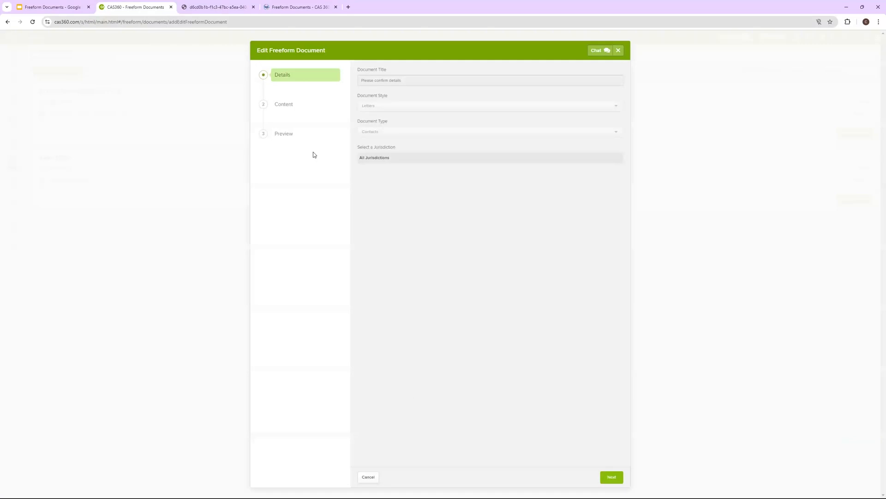
click(278, 134)
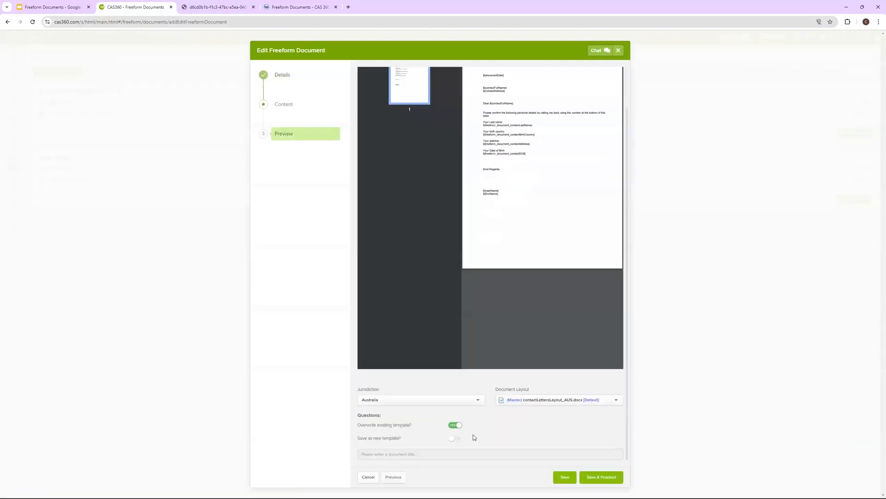
click(454, 437)
click(458, 425)
click(593, 479)
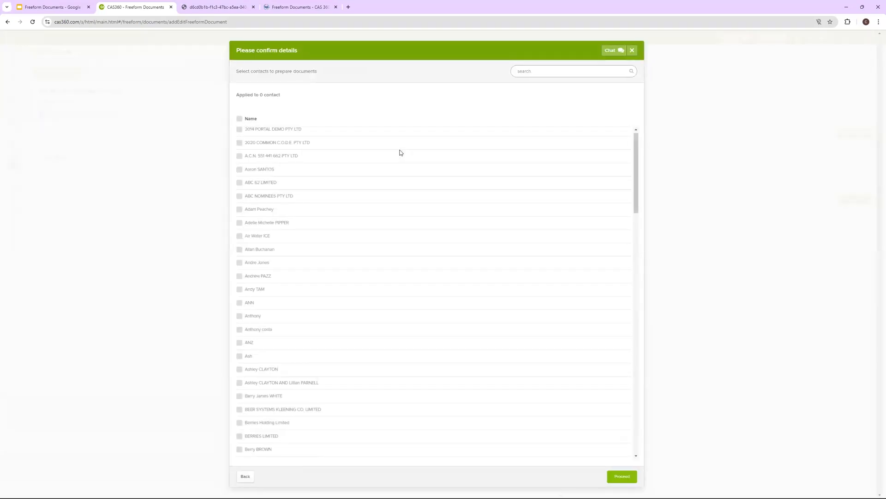
Check the addressee lines in the PDF, then close contact selection without applying anyone
scroll(388, 172, down, 15)
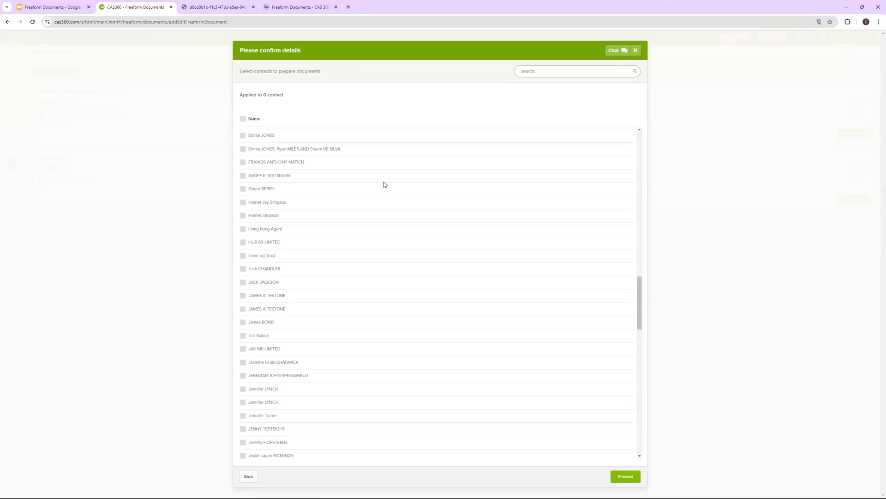
scroll(382, 208, up, 15)
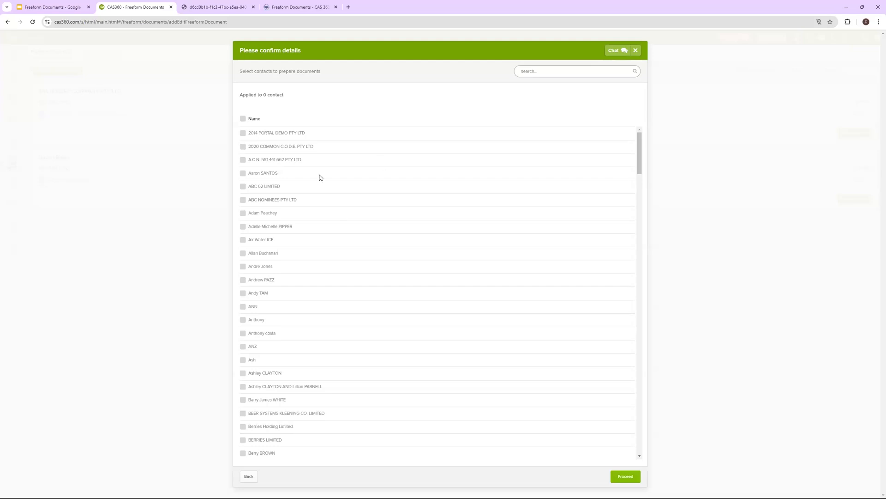
click(215, 7)
drag(393, 130, 447, 143)
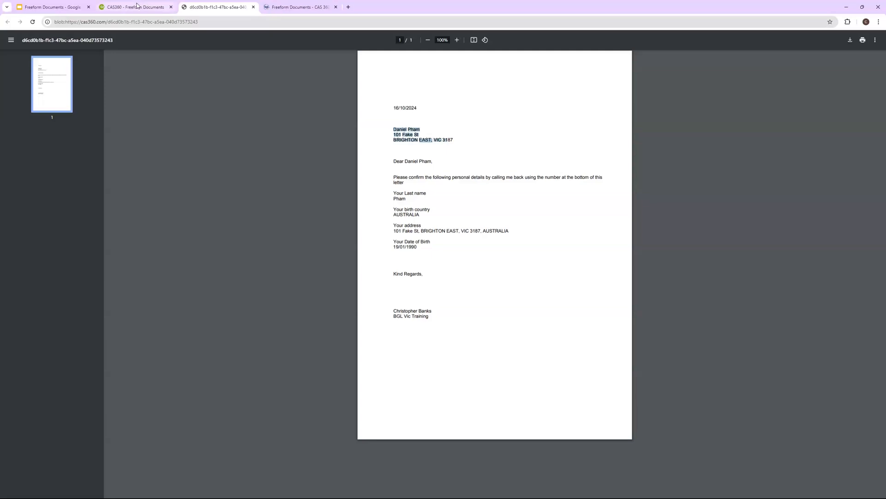
click(138, 7)
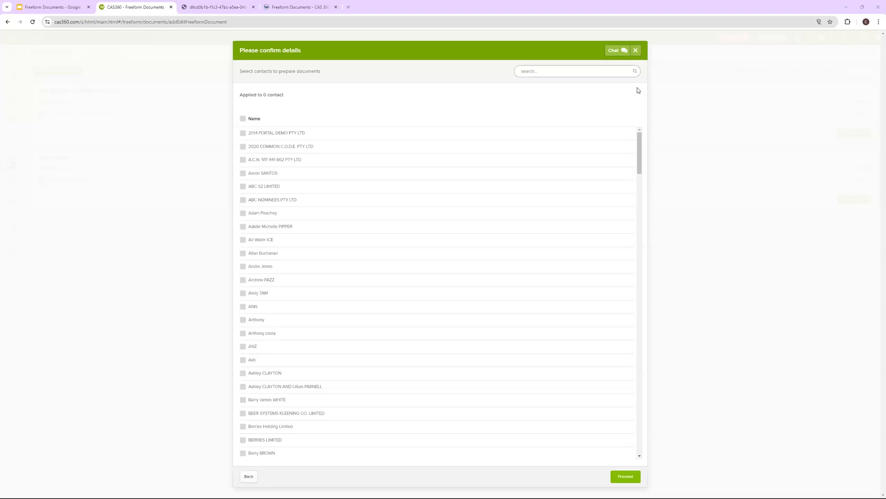
click(636, 50)
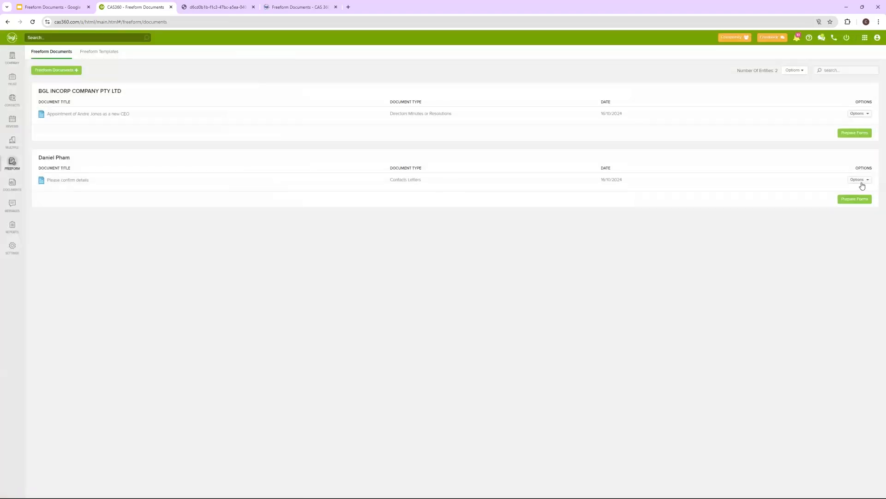
click(857, 200)
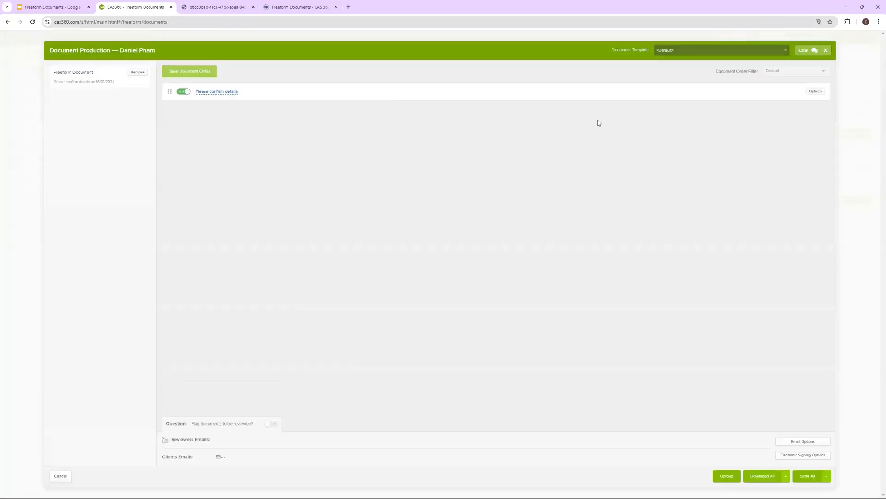
click(816, 91)
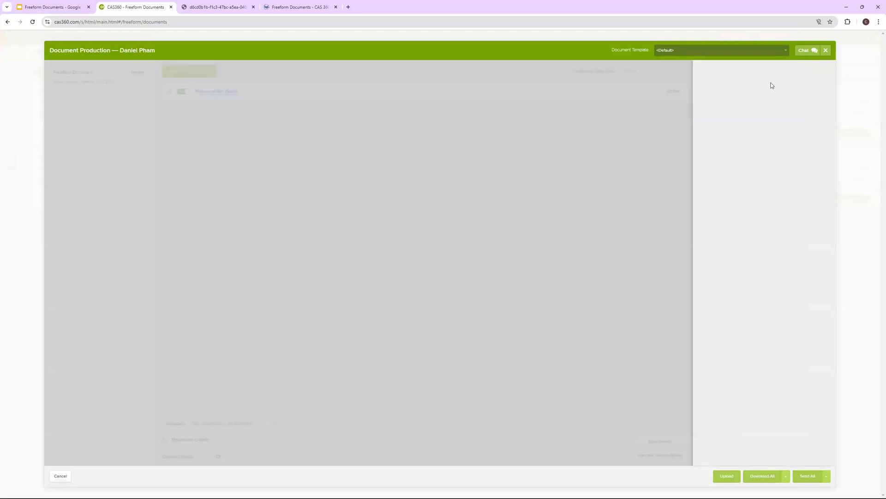
click(732, 133)
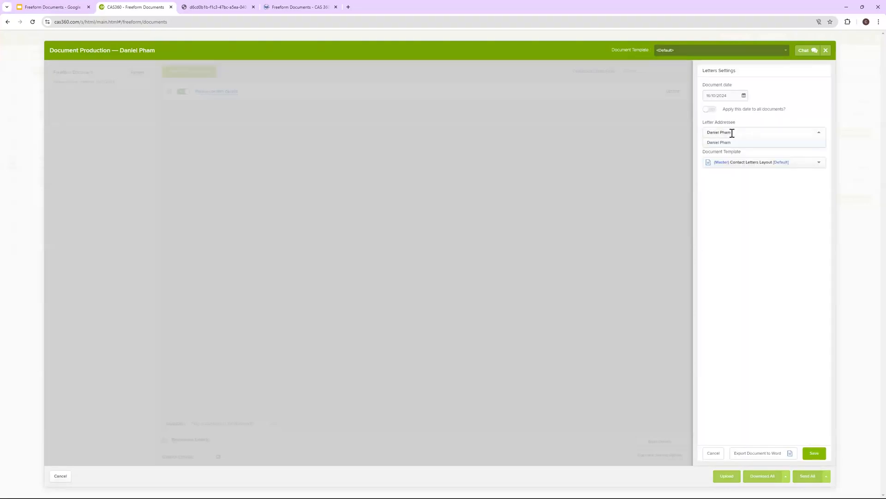
click(773, 132)
click(740, 132)
click(747, 118)
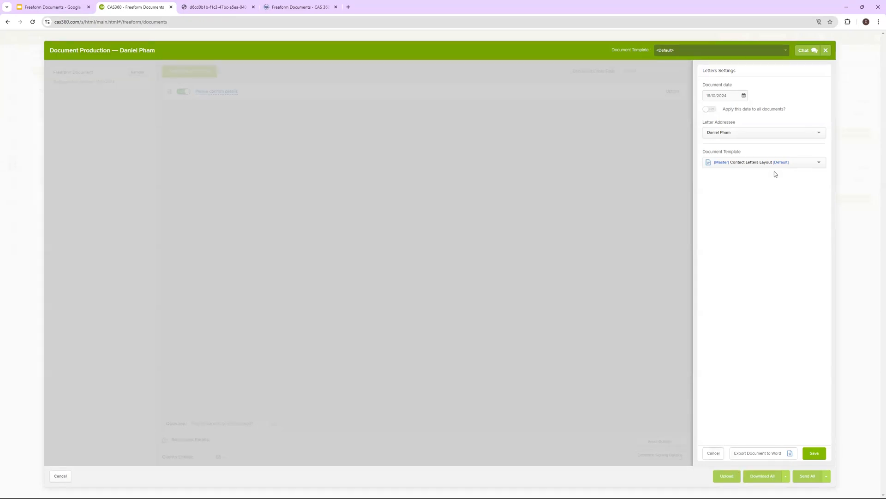
click(718, 453)
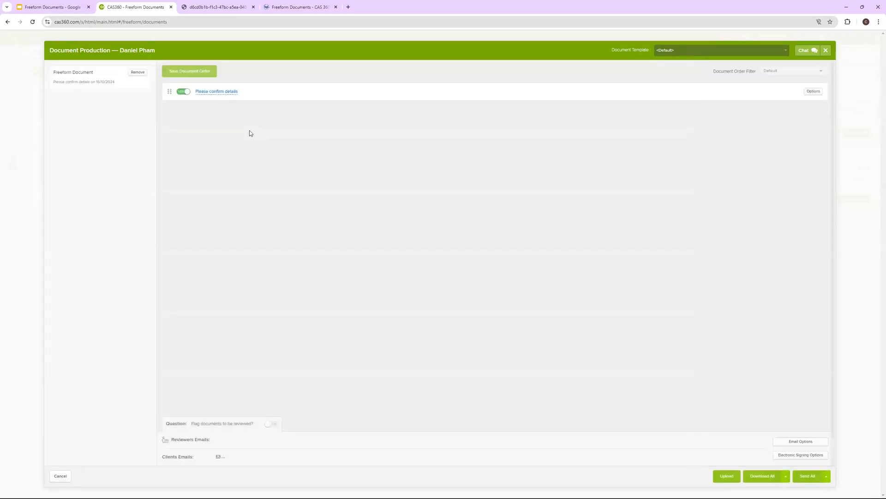
click(217, 7)
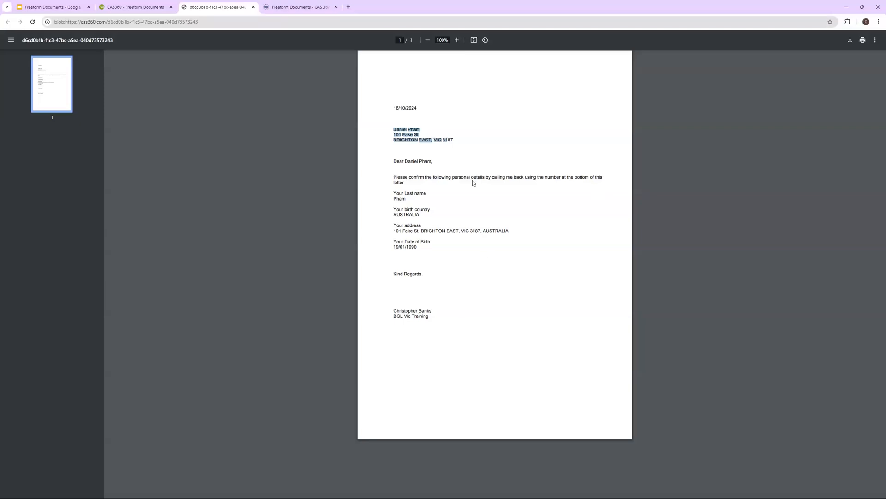
drag(589, 179, 466, 179)
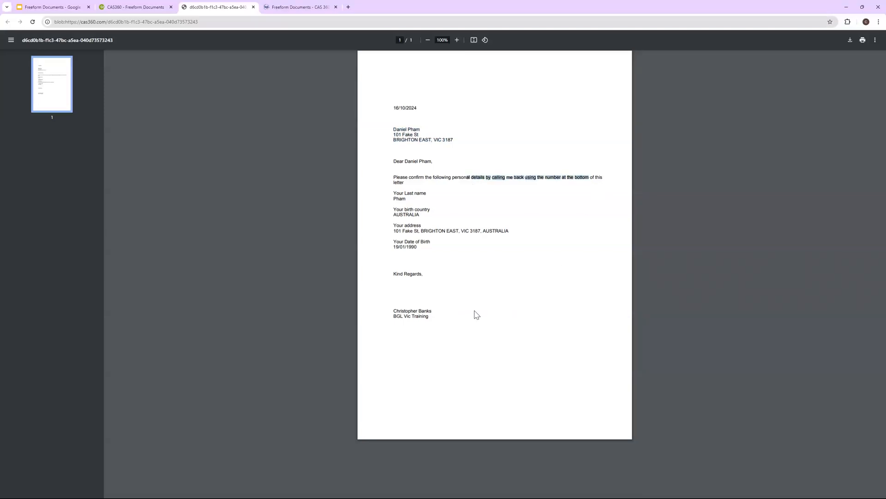
click(128, 7)
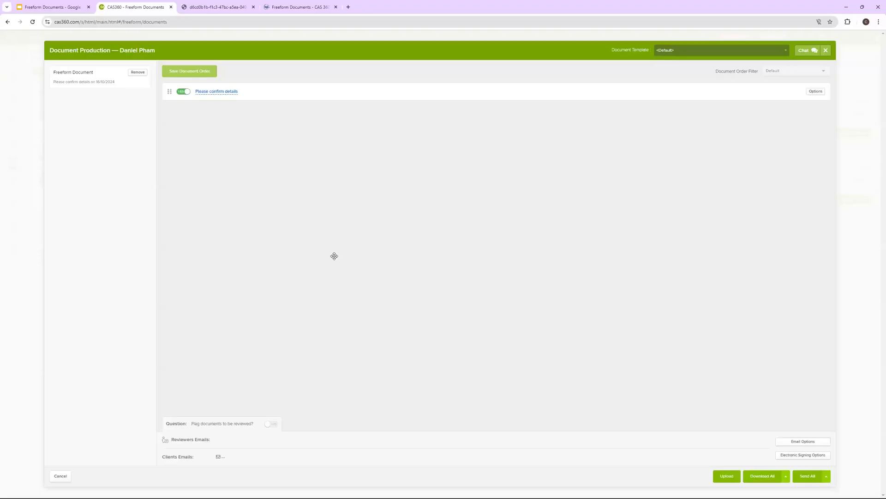
click(826, 50)
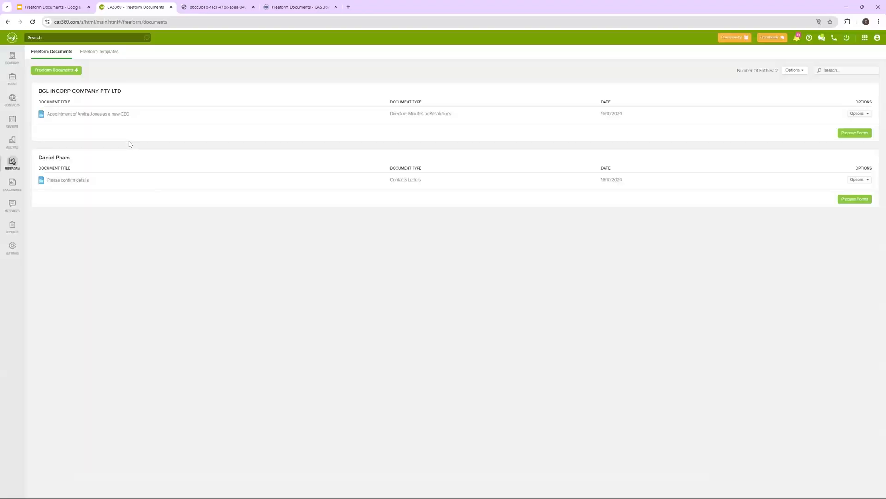
Download Master Contact Letters Layout.docx from the Contacts Letters Layout freeform templates
click(100, 51)
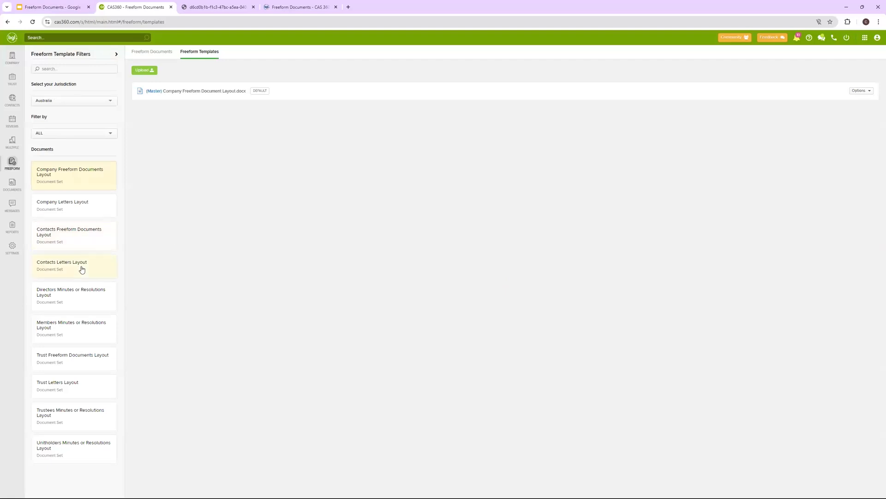
click(81, 270)
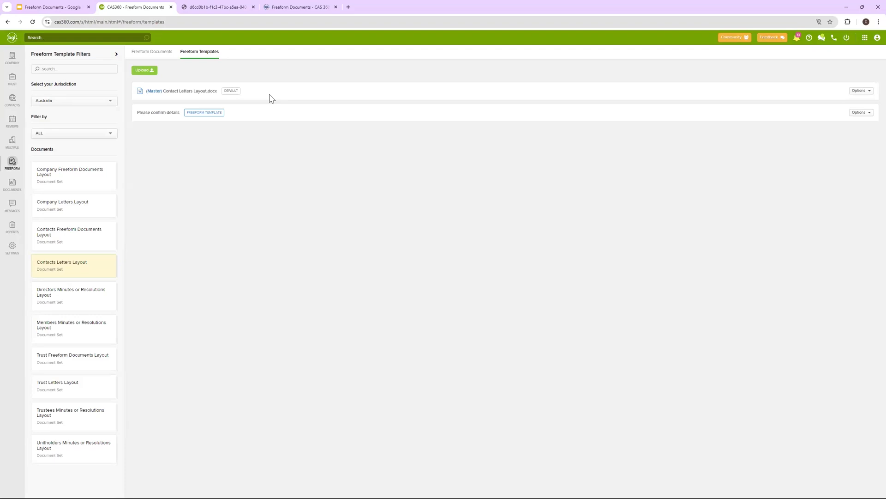
click(859, 113)
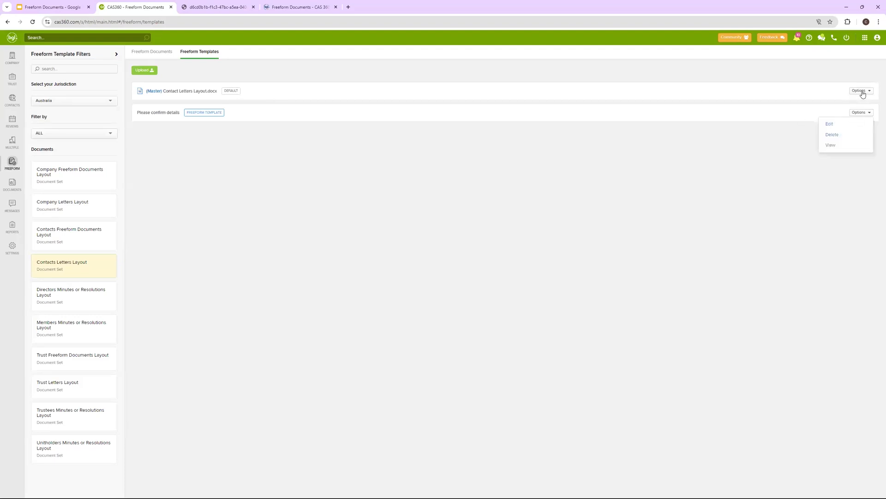
click(861, 92)
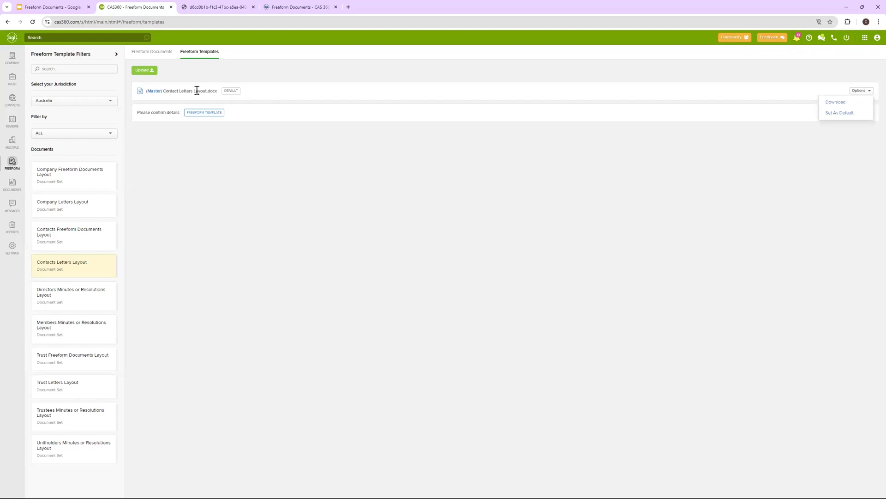
click(837, 102)
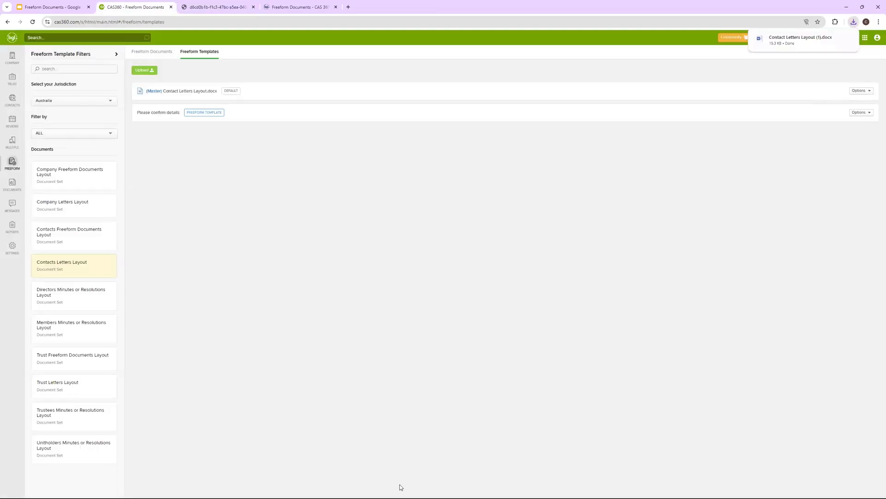
mouse_move(808, 45)
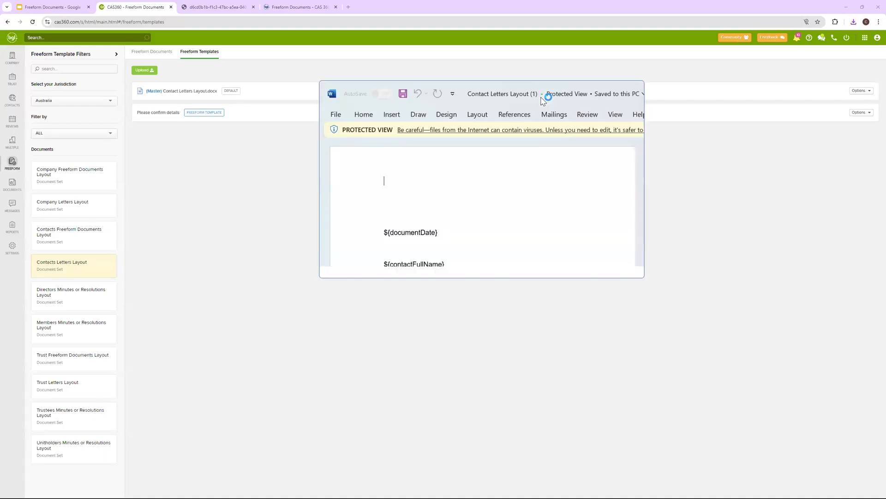
Open the downloaded layout in Word, resize the window, enable editing, and place the cursor below ${firmName}
double_click(614, 92)
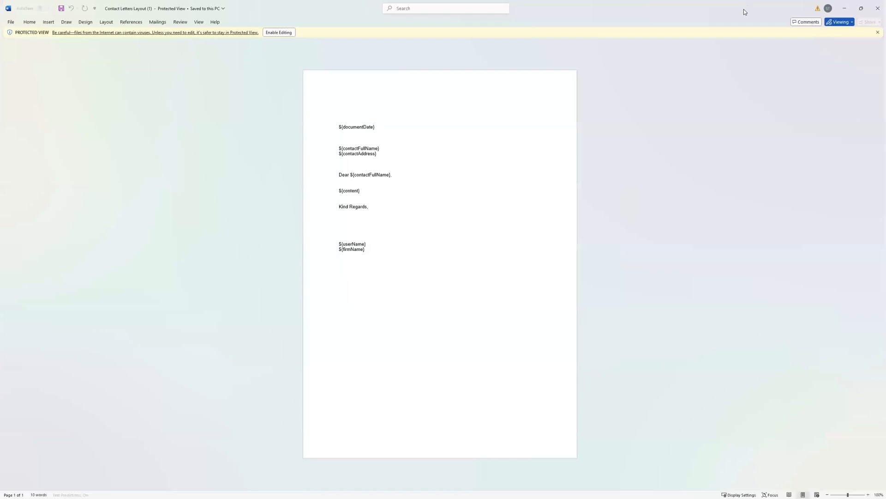
key(super+Down)
drag(585, 289, 754, 422)
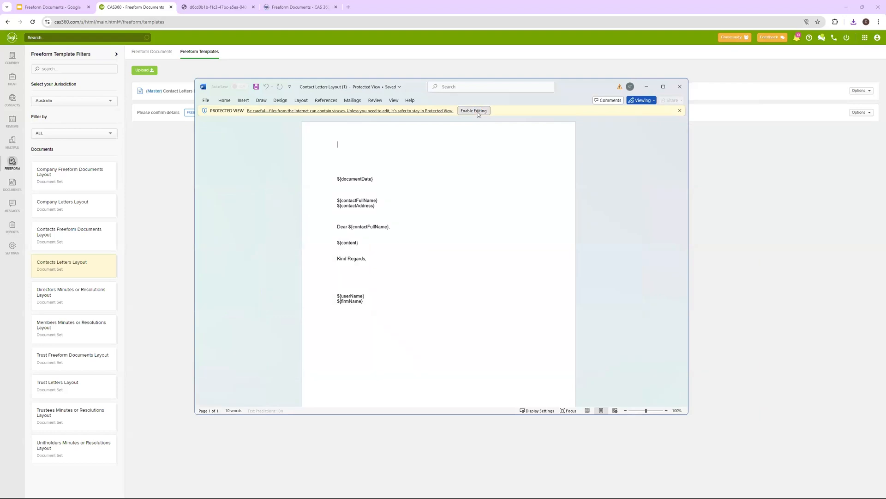
click(473, 111)
click(363, 329)
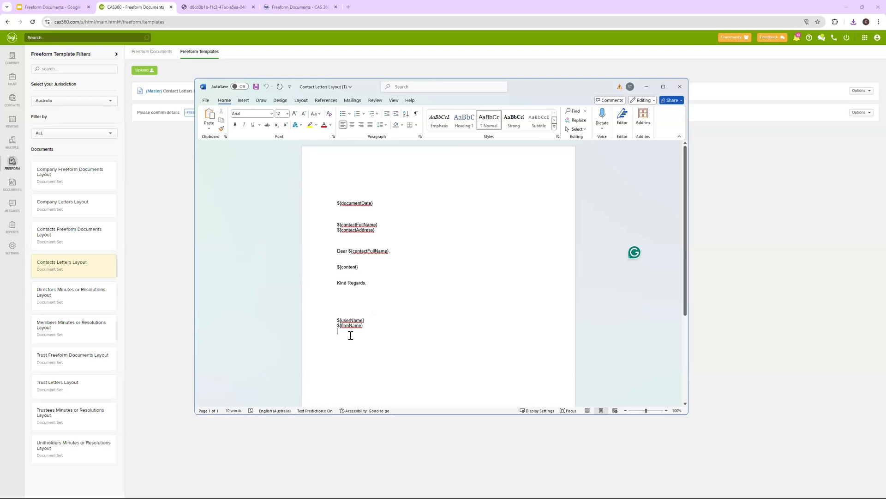
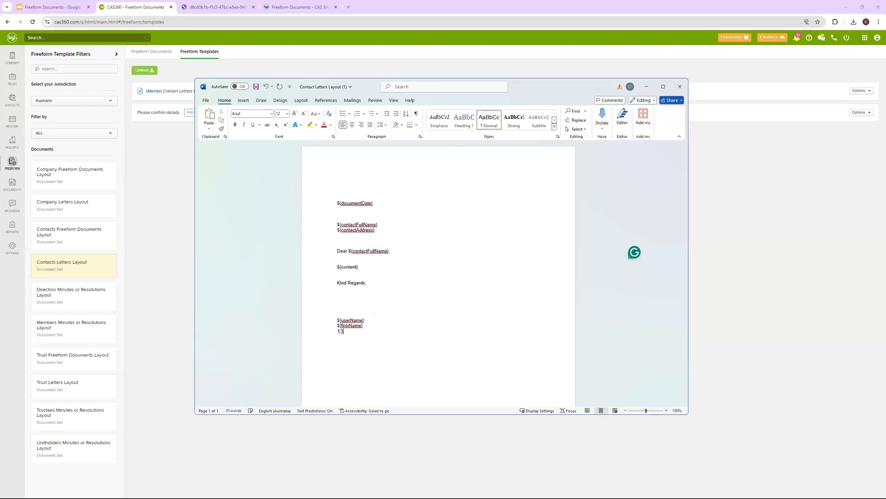
Type the firm's phone number on a new line beneath ${firmName}
drag(383, 339, 356, 323)
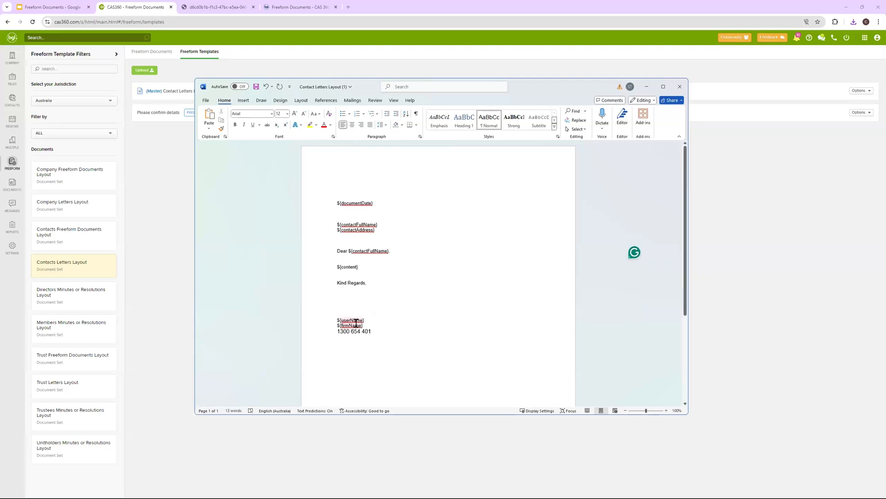
key(ctrl+v)
key(ctrl+z)
click(352, 320)
Shrink the phone number line to 10 pt and bring up the File backstage
triple_click(344, 331)
click(304, 114)
click(304, 114)
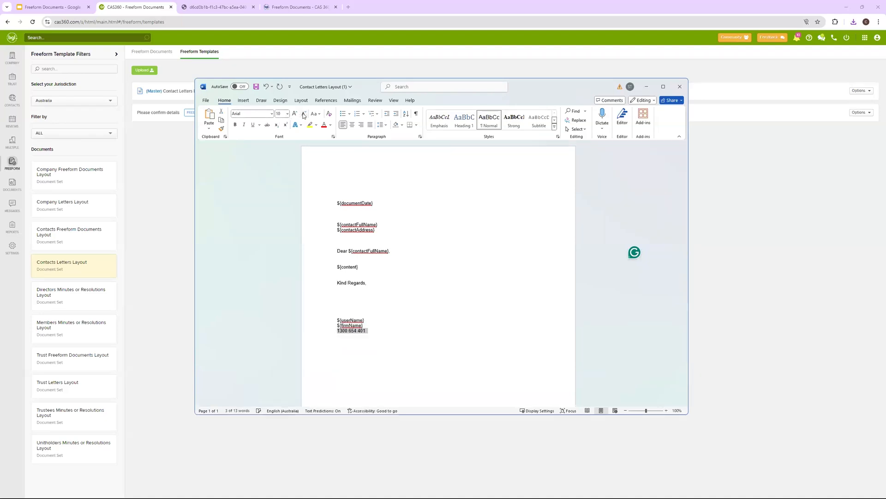
click(368, 355)
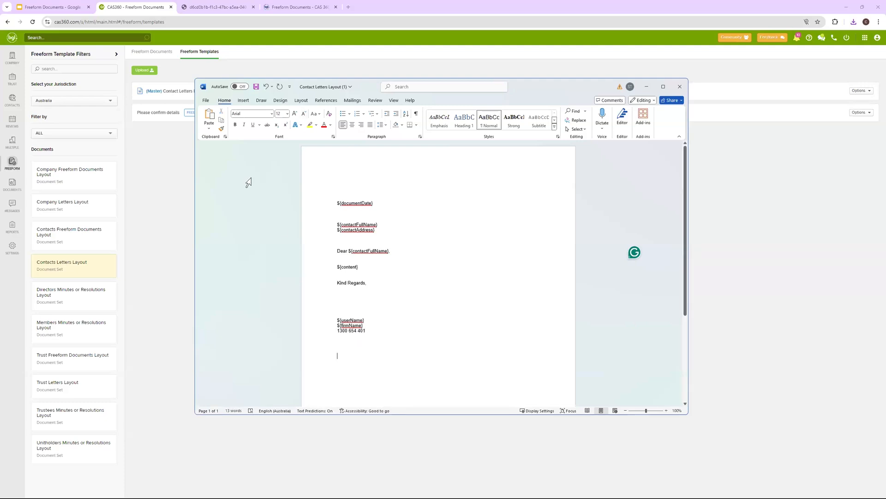
click(206, 100)
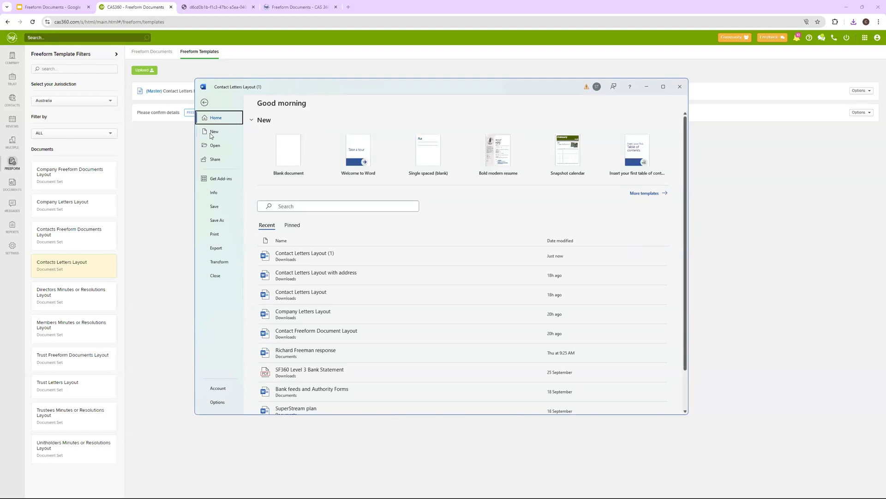
Save a copy named 'Contact Letters Layout with Phone number' in Downloads
click(216, 221)
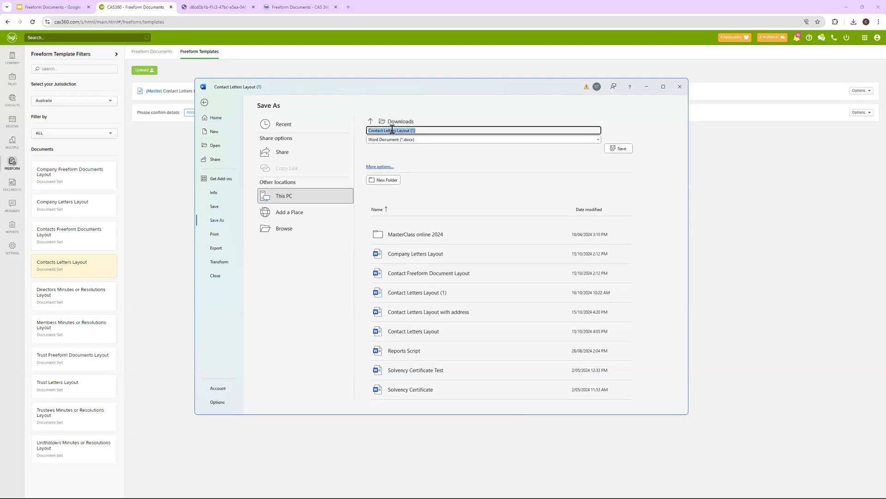
click(422, 132)
key(BackSpace)
key(BackSpace)
key(BackSpace)
key(BackSpace)
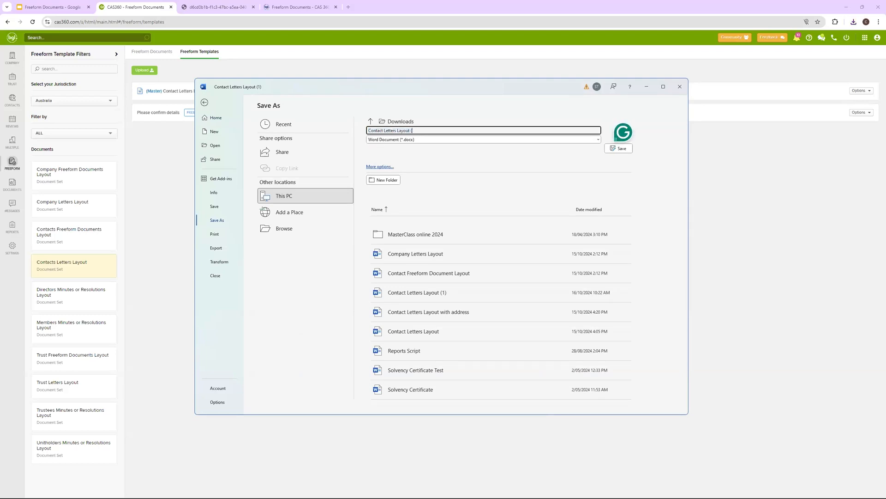
text(with Phone number)
key(Return)
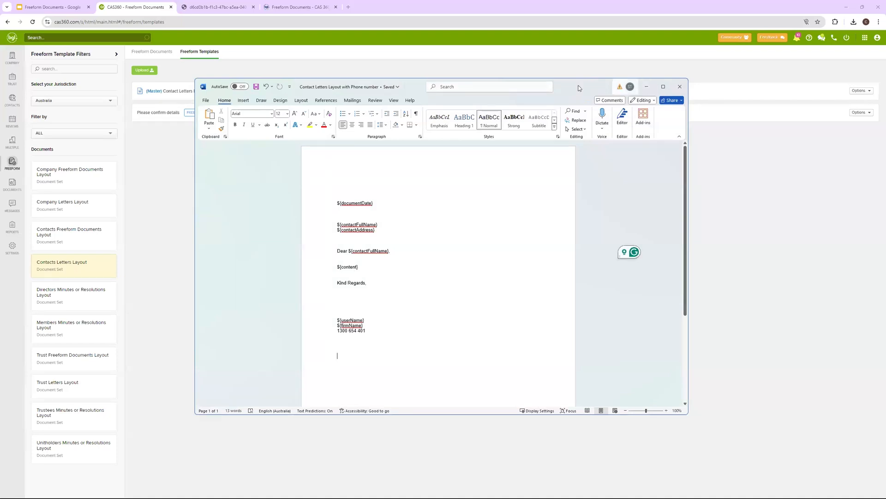
Upload Contact Letters Layout with Phone number.docx as a new Contacts Letters Layout template
click(645, 88)
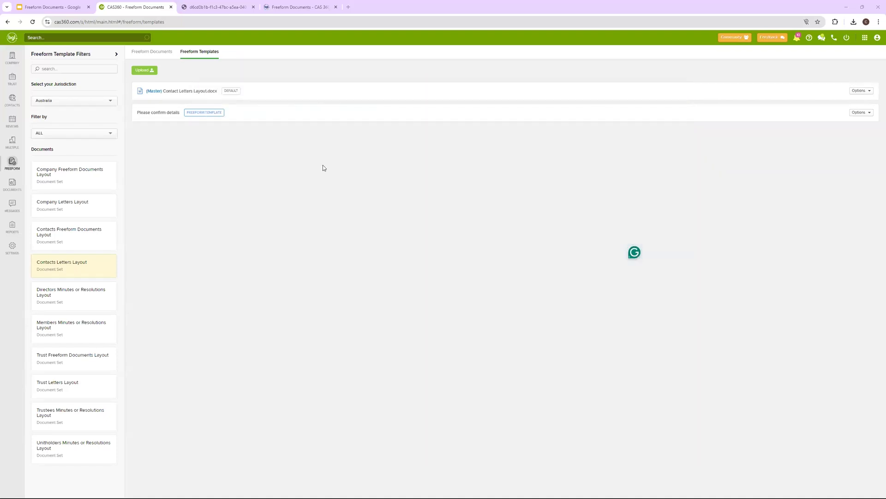
click(153, 72)
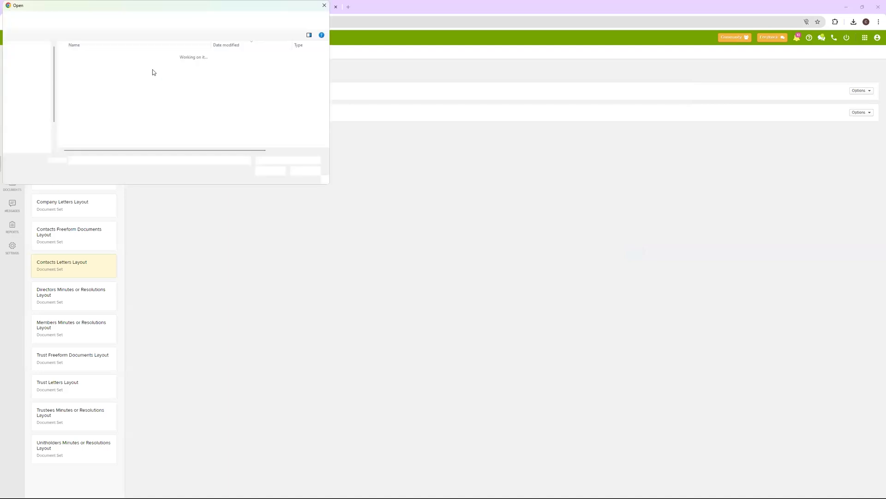
click(143, 65)
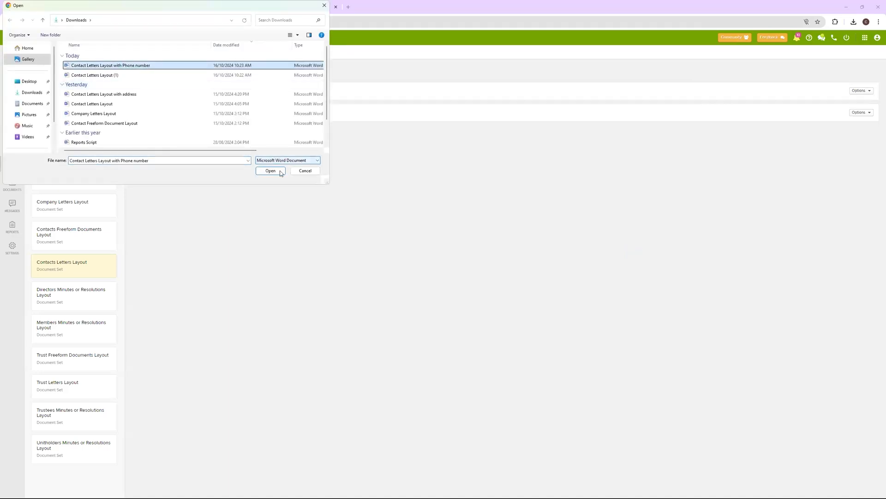
click(280, 172)
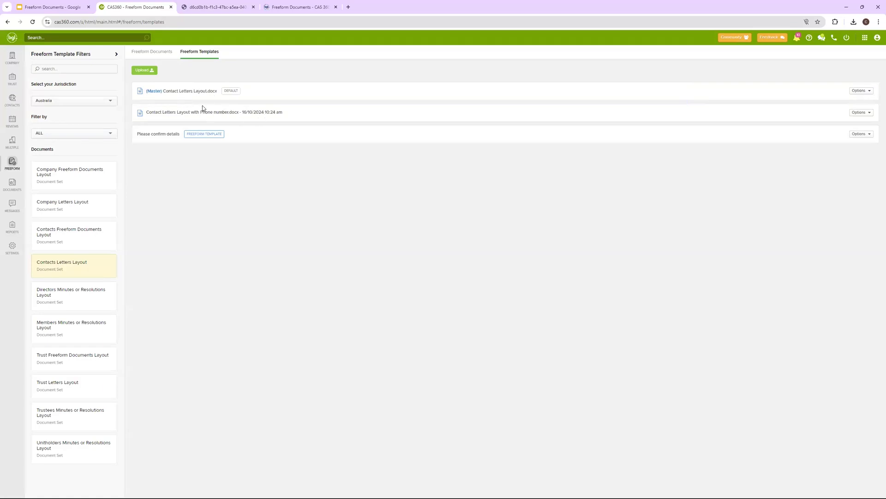
Set the contact's Please confirm details letter to the phone-number template and open the regenerated PDF
click(155, 52)
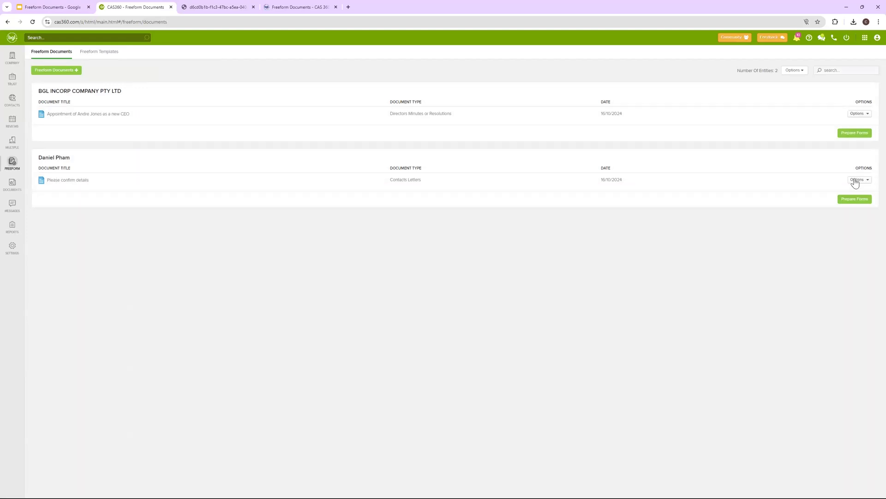
click(856, 181)
click(849, 207)
click(849, 203)
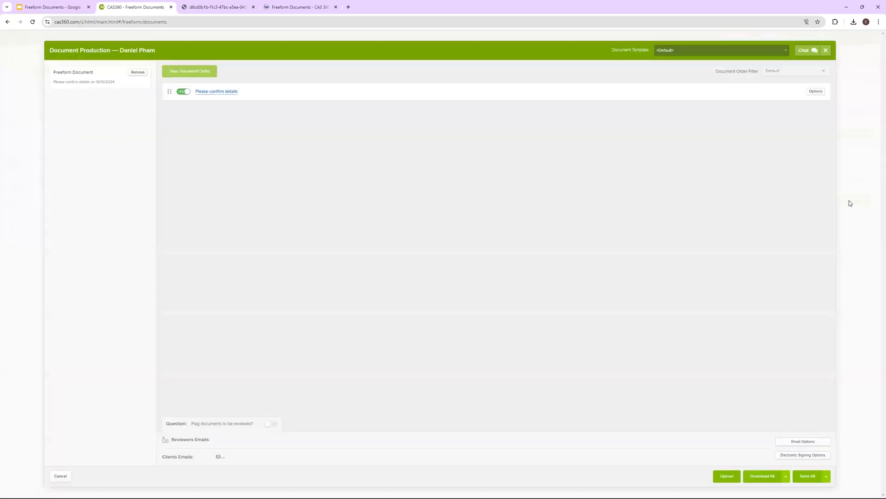
click(816, 91)
click(790, 160)
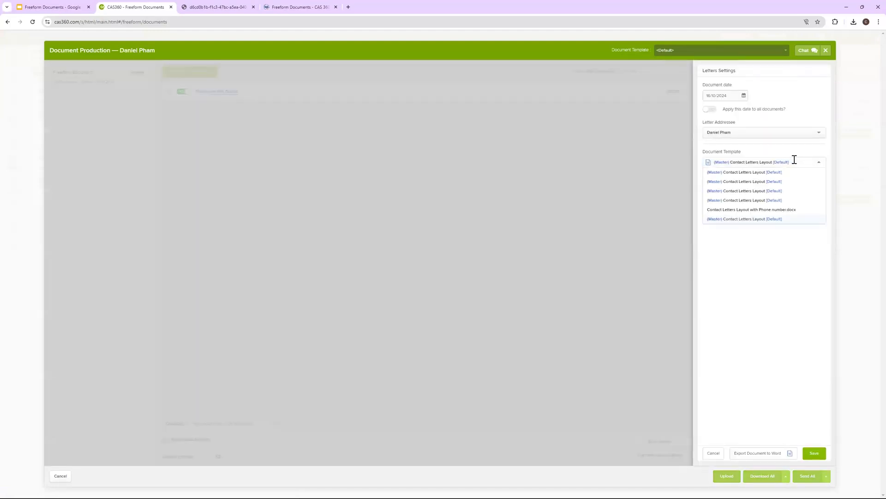
click(776, 211)
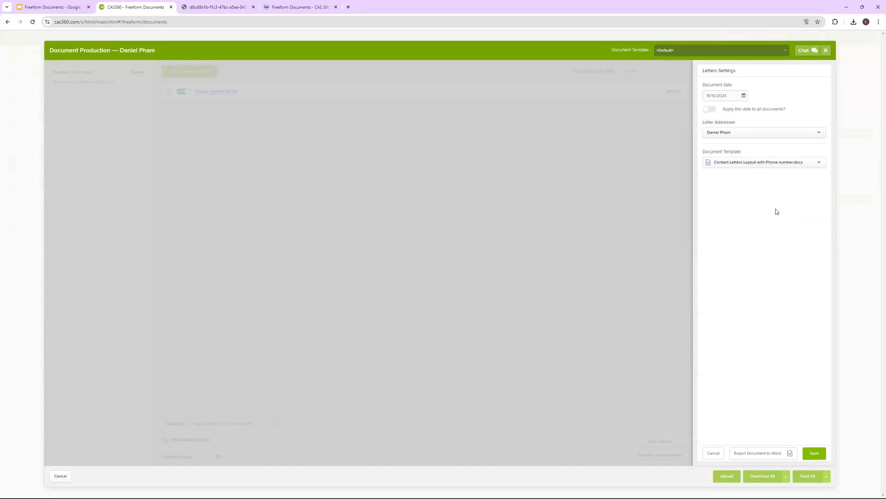
click(814, 453)
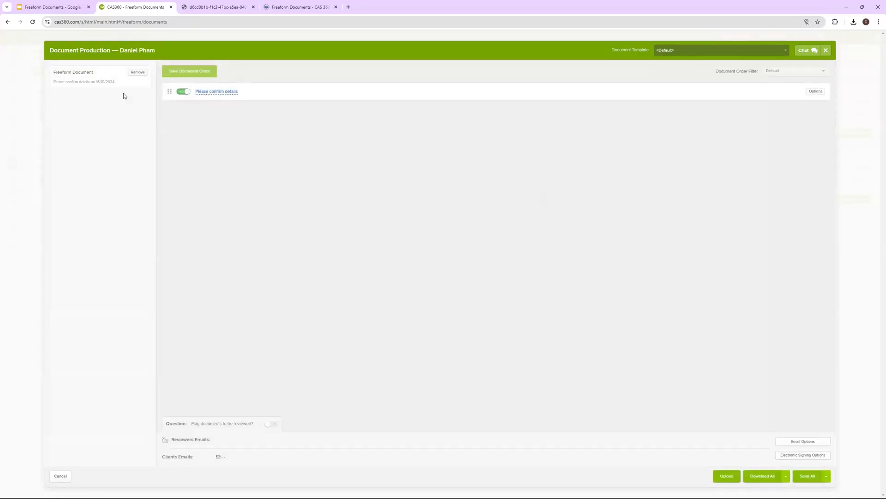
click(212, 91)
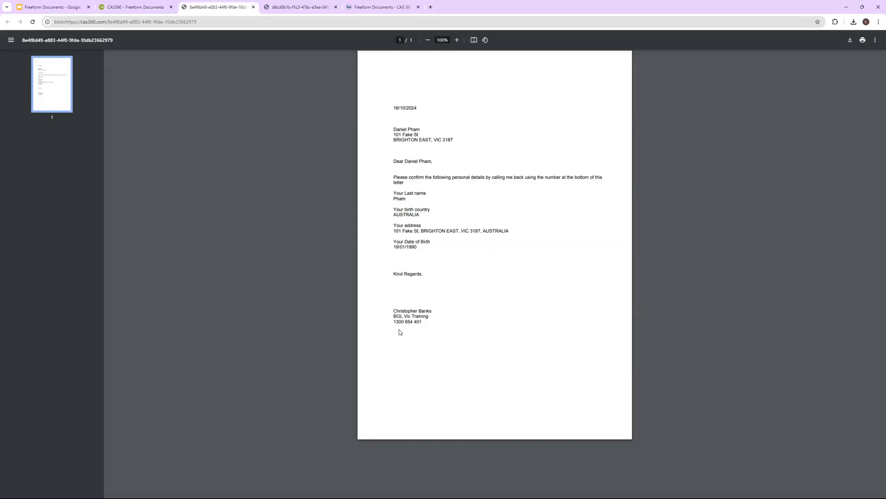
Check the PDF's phone number line and personal details paragraph, then return to CAS 360
drag(393, 321, 415, 334)
drag(393, 177, 429, 245)
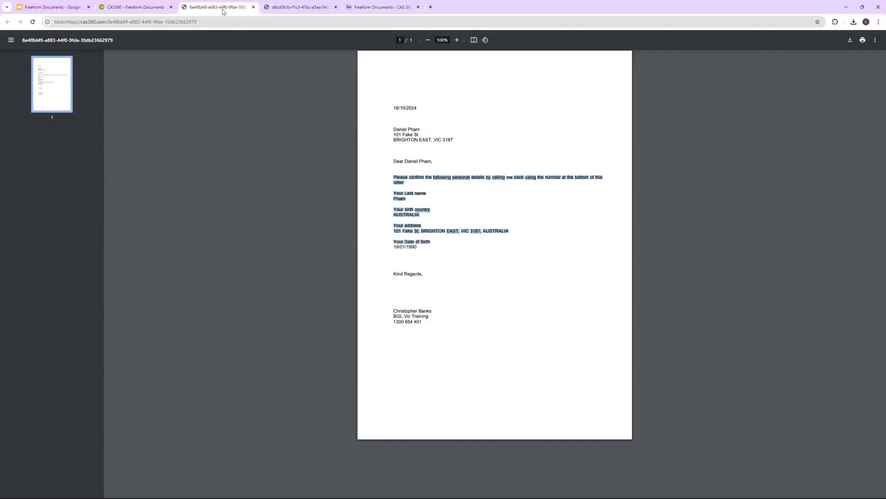
click(148, 7)
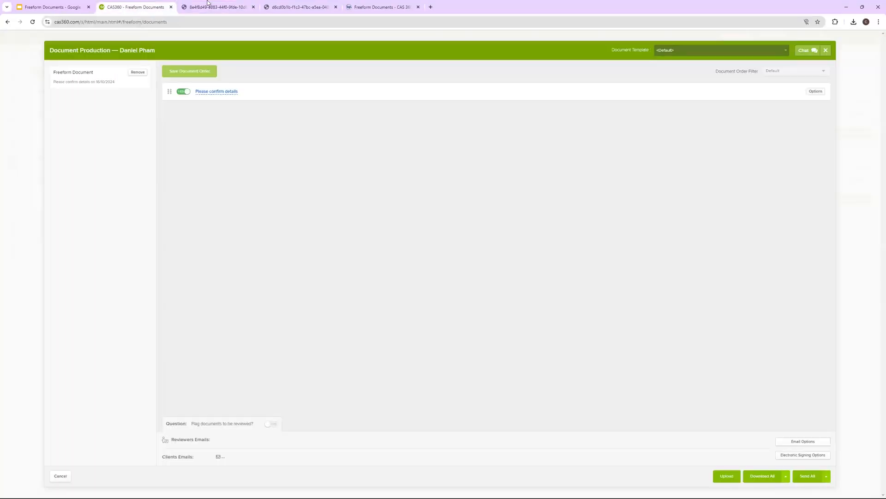
Close the Document Production window and filter Freeform Templates to Contacts Letters Layout
click(209, 6)
click(137, 8)
click(826, 50)
click(110, 53)
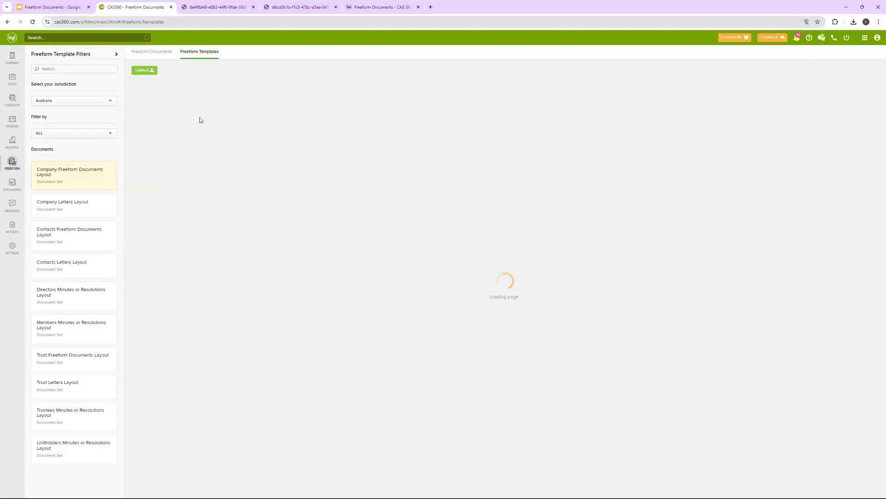
click(72, 267)
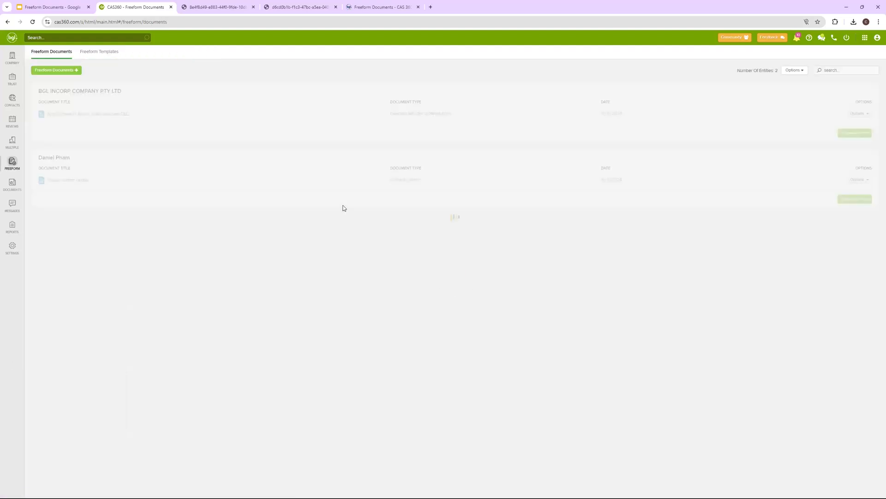
Glance at Freeform Documents, then return to the Contacts Letters Layout templates list
click(69, 114)
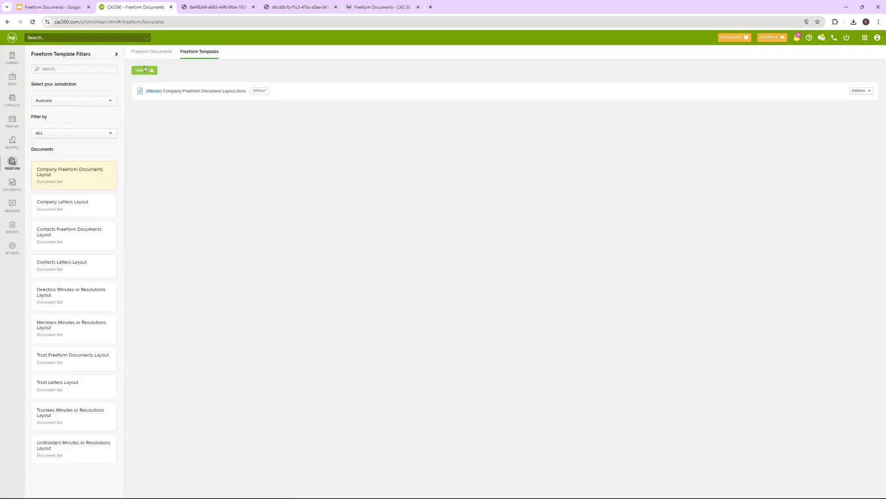
click(149, 54)
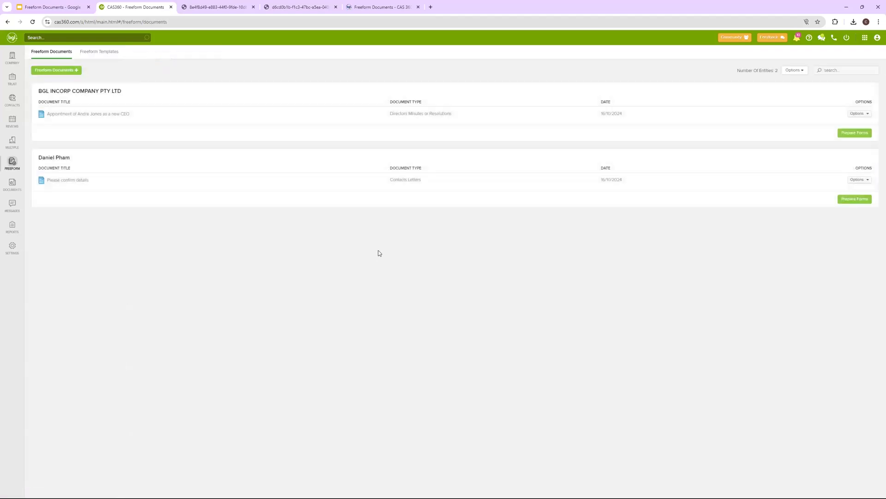
click(96, 51)
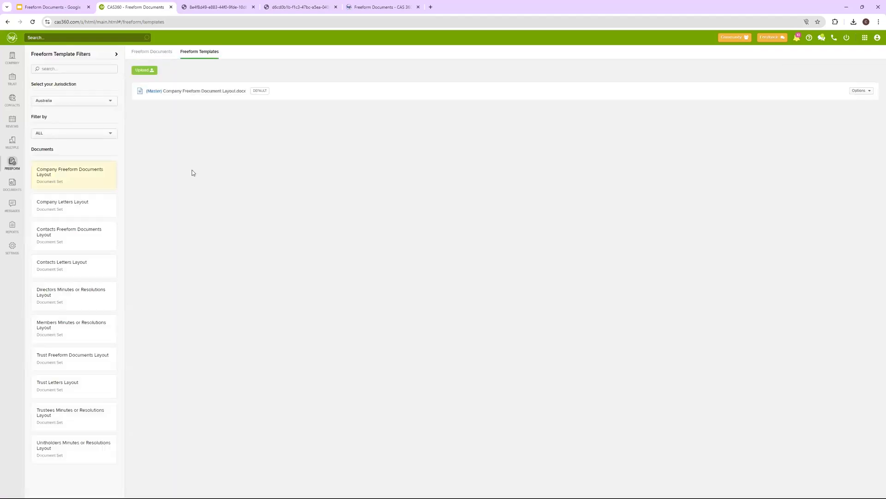
click(71, 240)
click(73, 273)
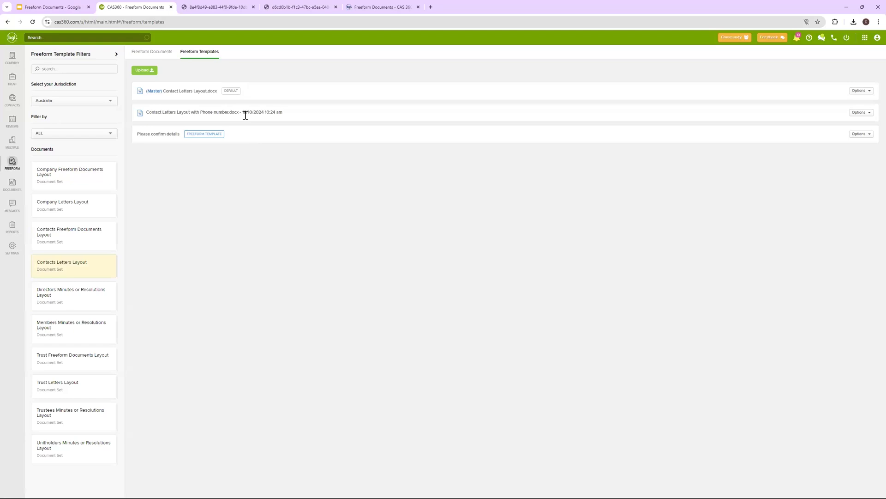
drag(146, 116, 284, 113)
double_click(250, 112)
double_click(236, 113)
drag(179, 134, 141, 141)
click(178, 135)
drag(181, 135, 242, 114)
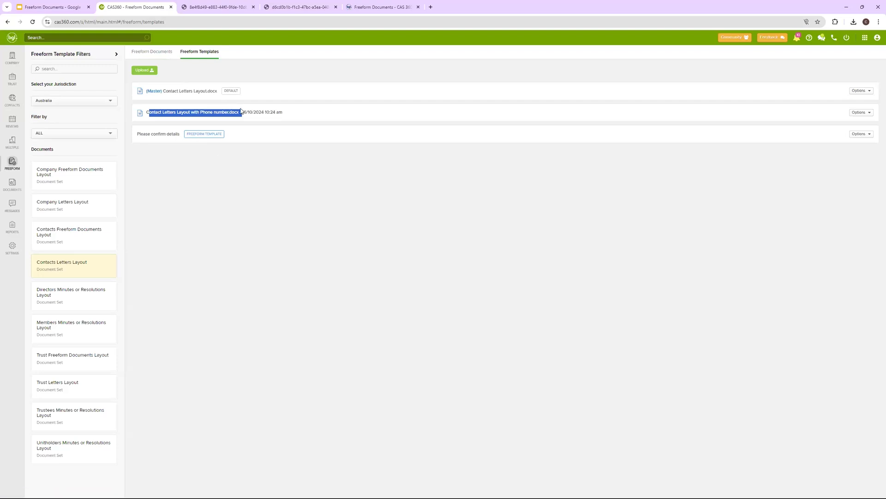
triple_click(211, 112)
click(854, 115)
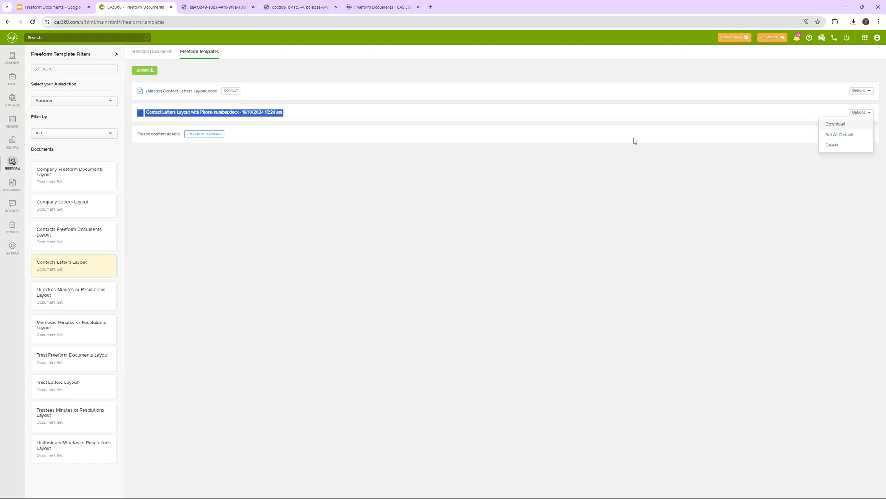
click(286, 119)
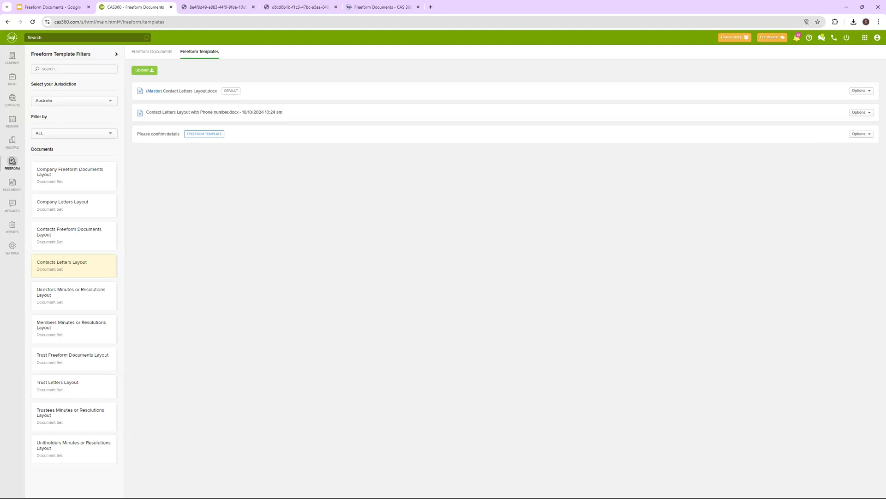
Present the Freeform Documents deck full screen with Ctrl+F5 and advance to 'Thank You!'
click(65, 4)
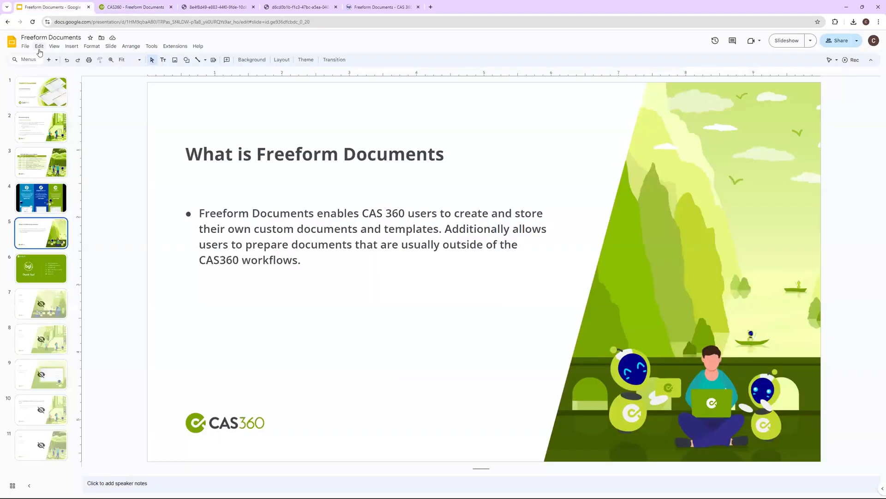
click(55, 48)
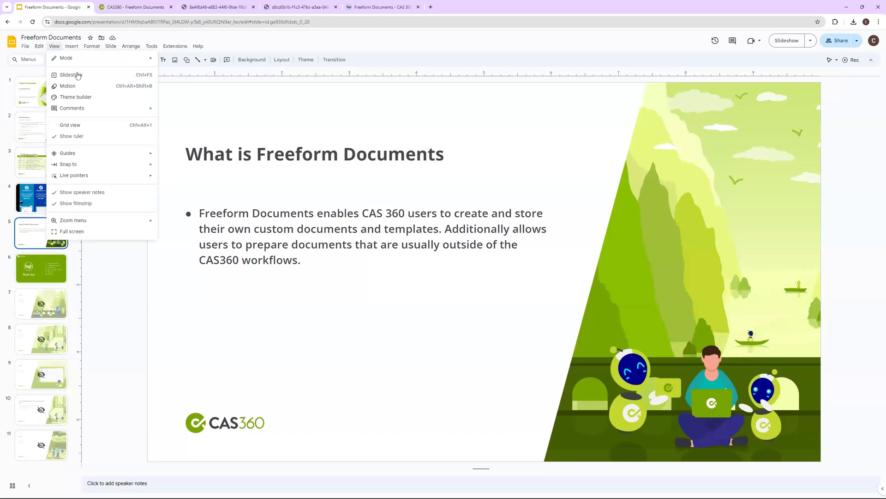
key(ctrl+F5)
key(Right)
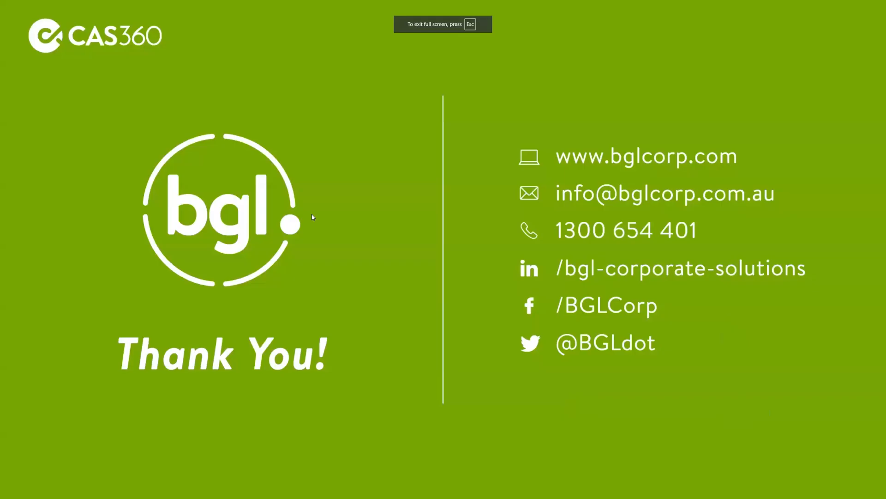